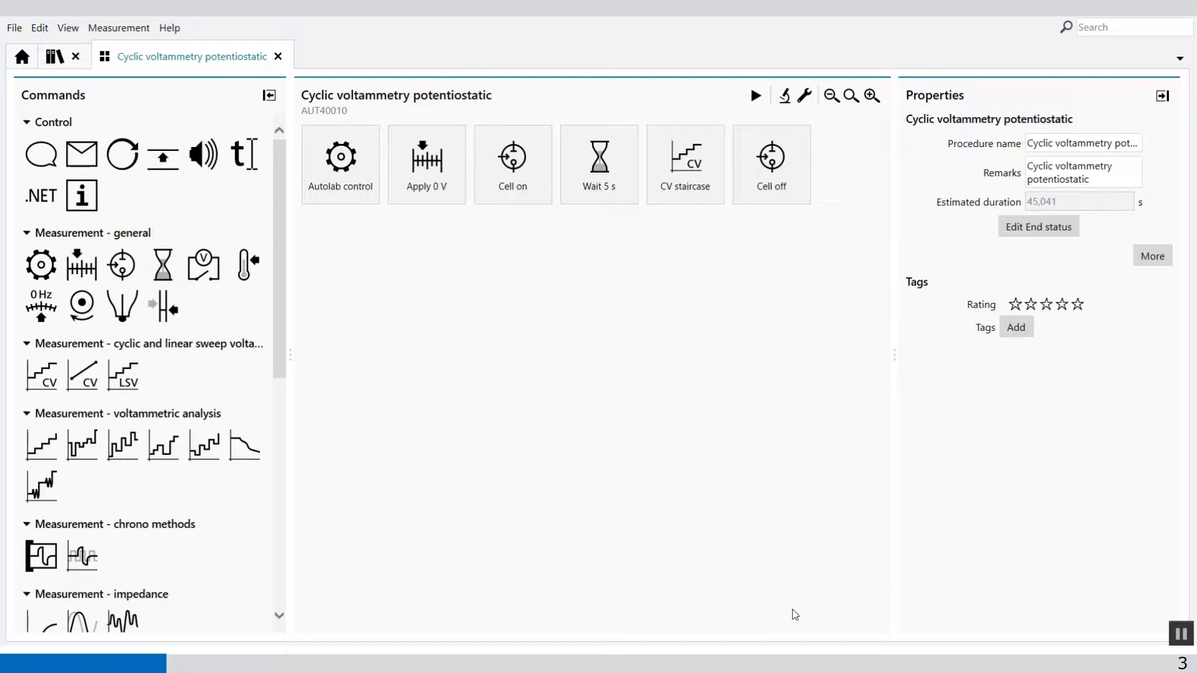
# Reopen the default Cyclic voltammetry potentiostatic procedure and add a Smooth analysis of the i vs E plot to the CV staircase command.
pyautogui.click(278, 56)
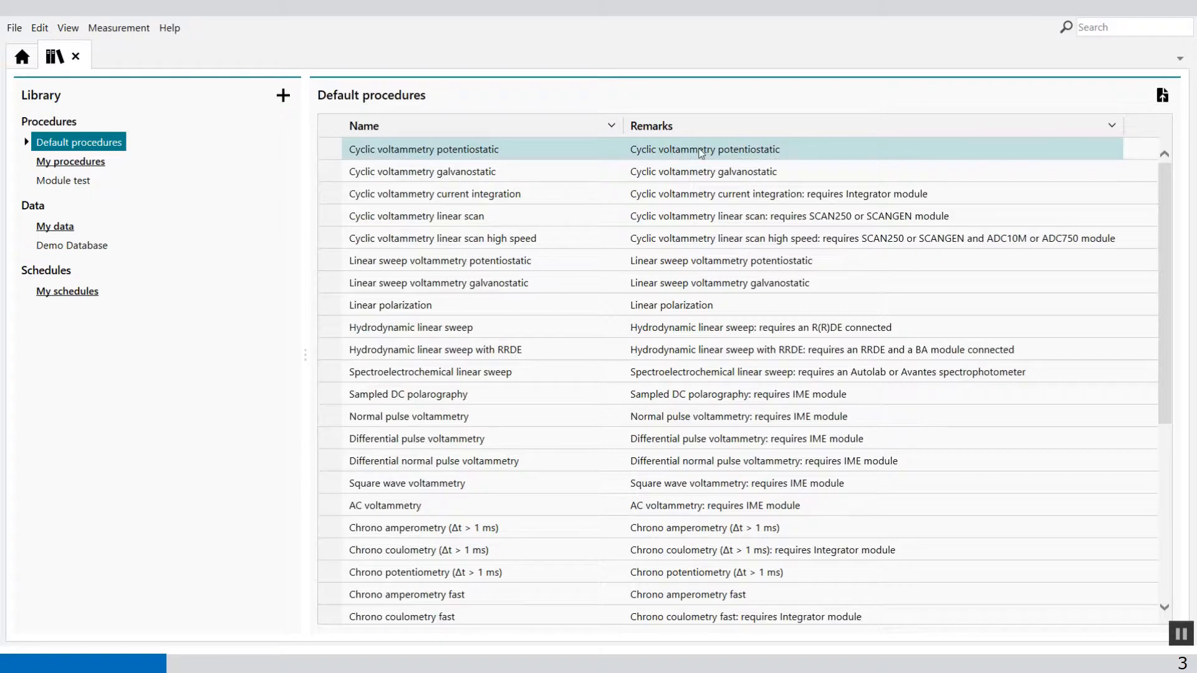
pyautogui.doubleClick(701, 153)
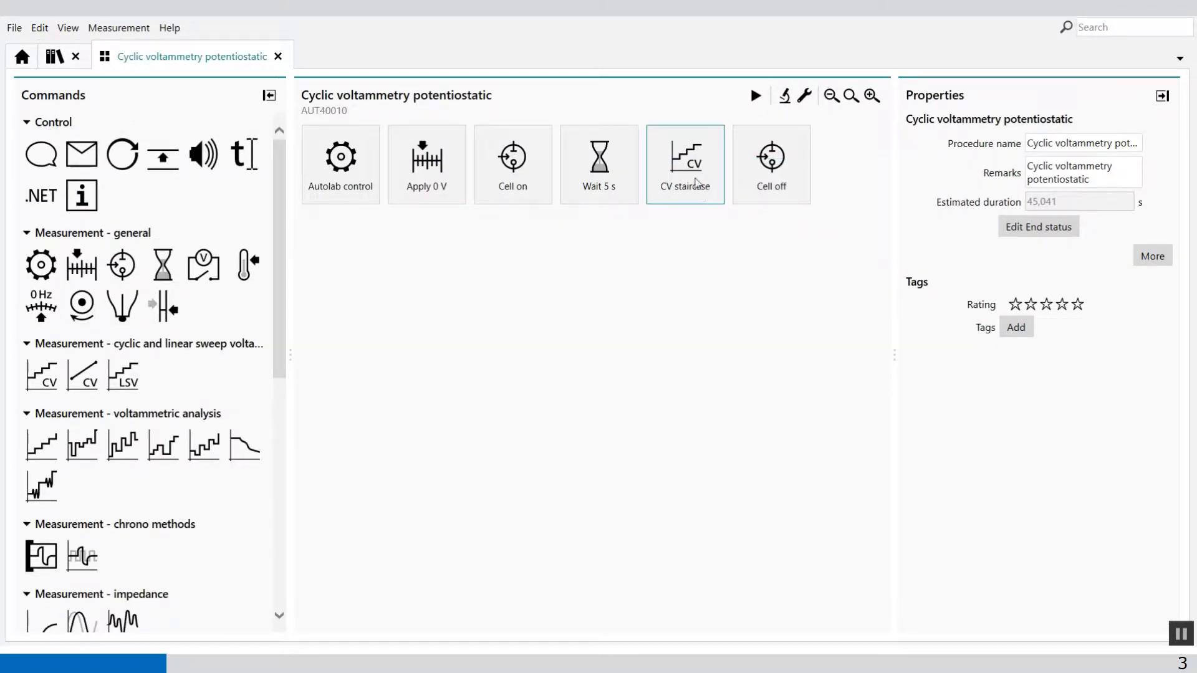
pyautogui.click(697, 182)
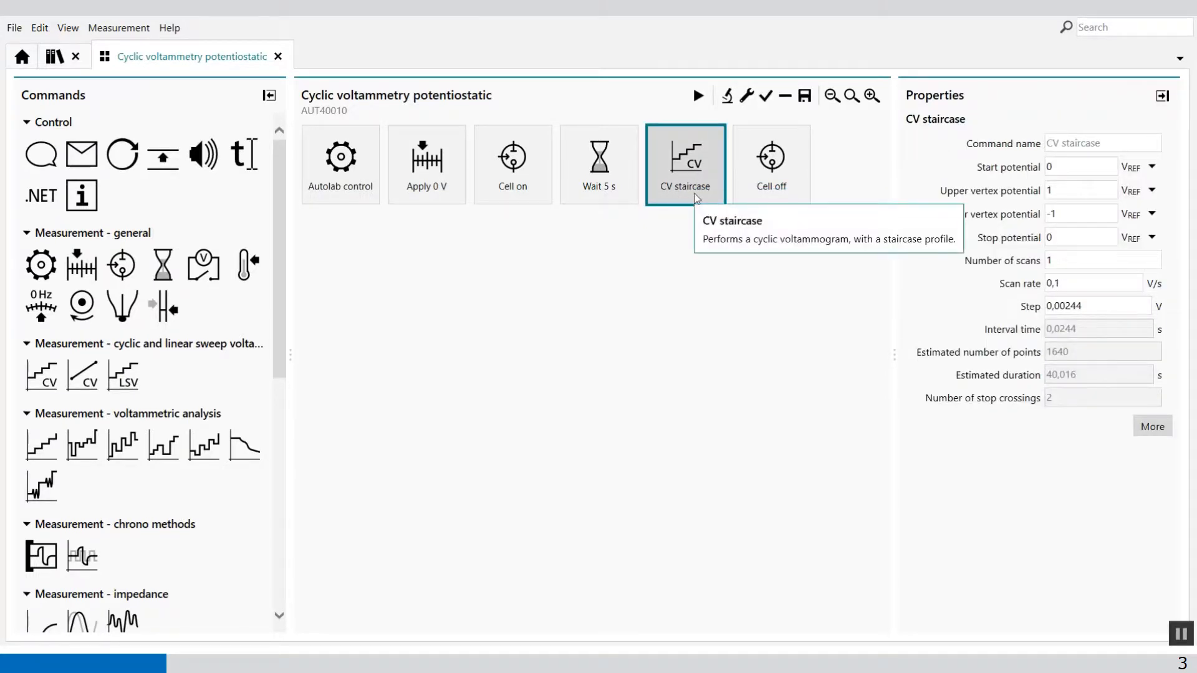
pyautogui.click(728, 96)
pyautogui.moveTo(748, 199)
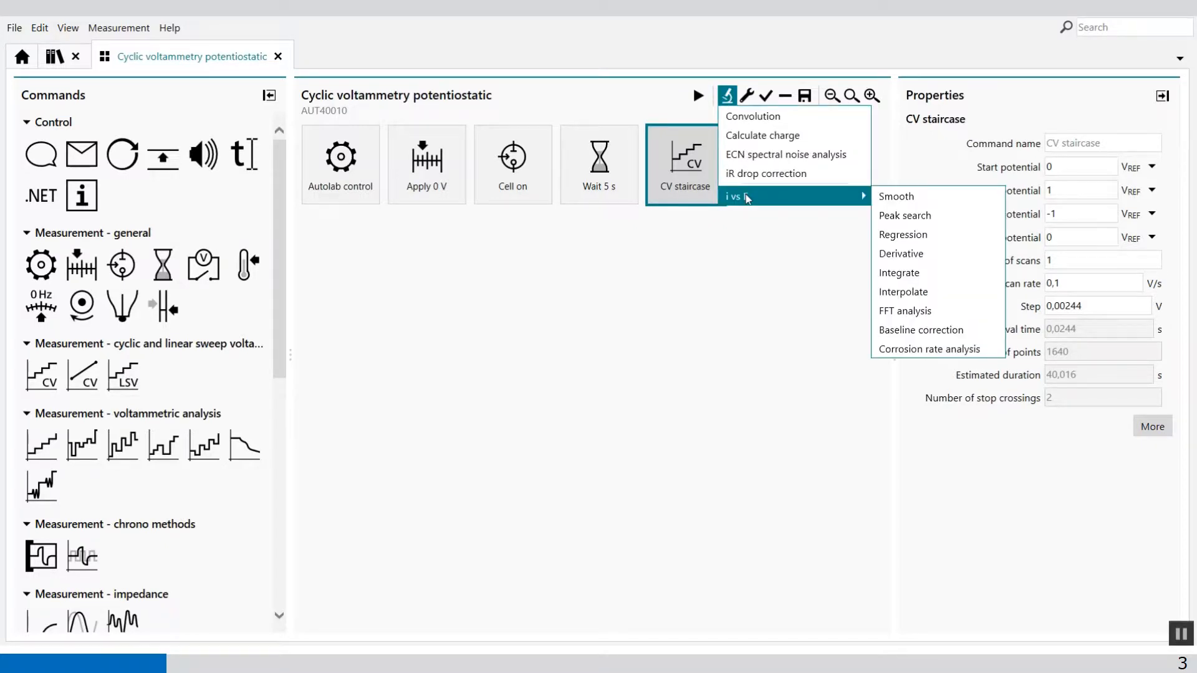
pyautogui.click(896, 199)
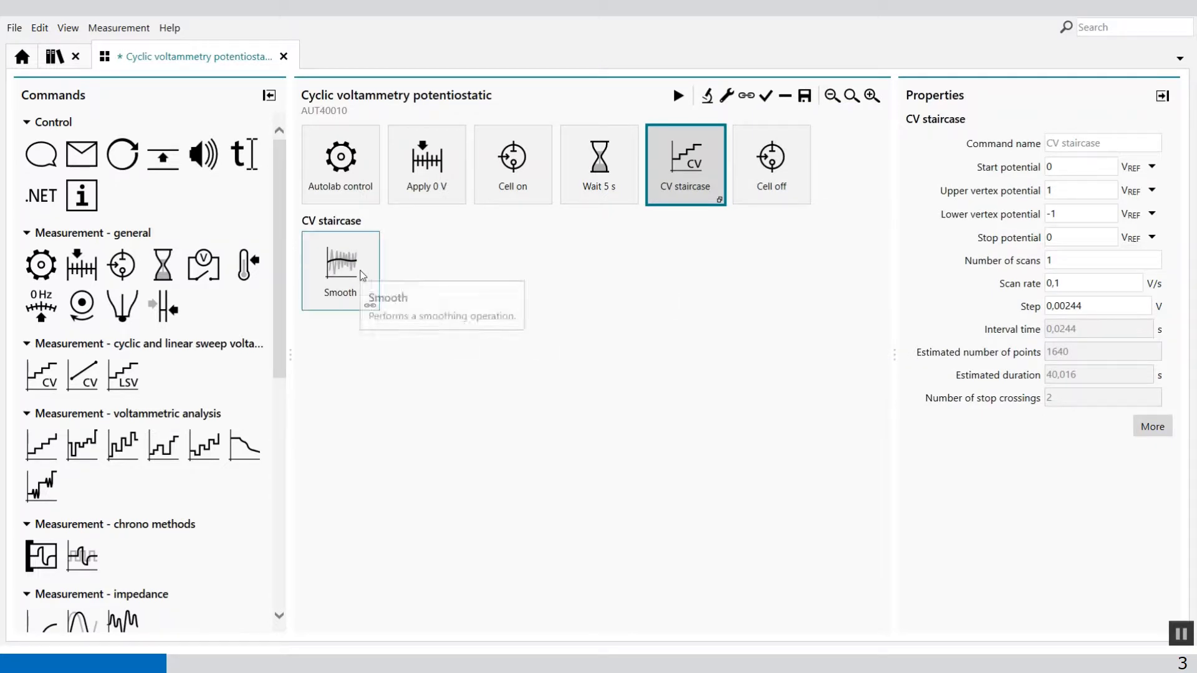
# Configure the Smooth command with Savitzky Golay mode and smooth level Level 3.
pyautogui.click(361, 275)
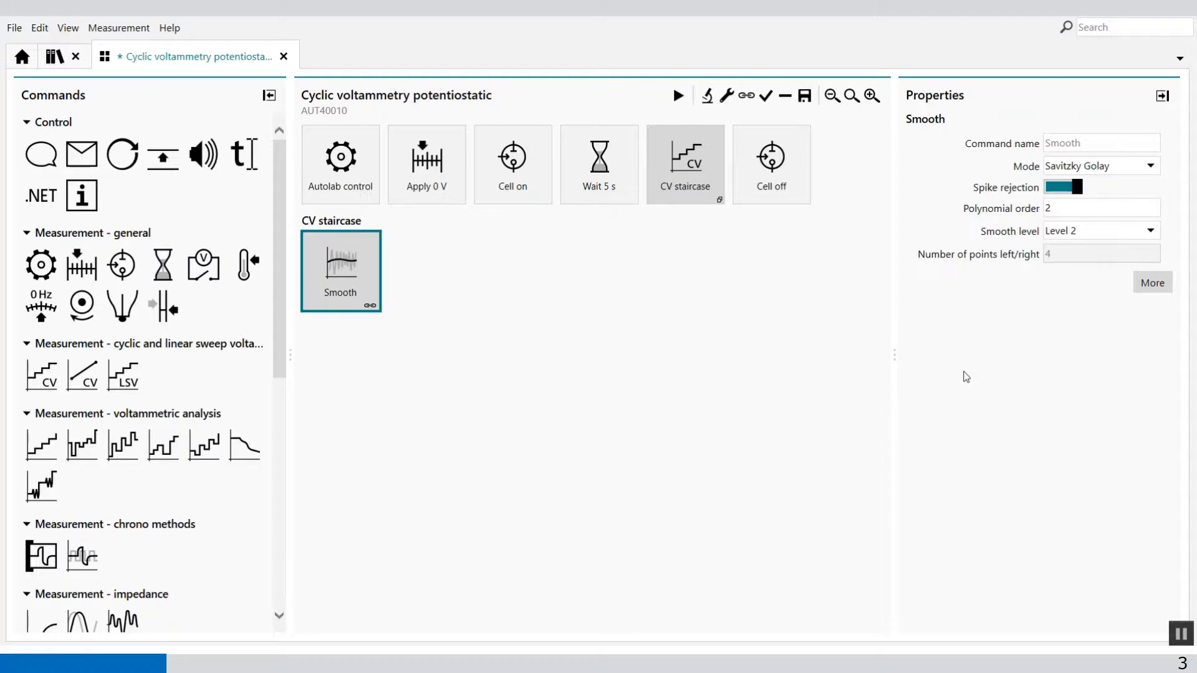
pyautogui.click(1155, 165)
pyautogui.click(1084, 187)
pyautogui.click(1151, 232)
pyautogui.click(1151, 232)
pyautogui.click(1126, 230)
pyautogui.click(1092, 309)
# Assign plot number 2 to the SG smoothed plot and make its points and line red, returning to the procedure.
pyautogui.click(1163, 281)
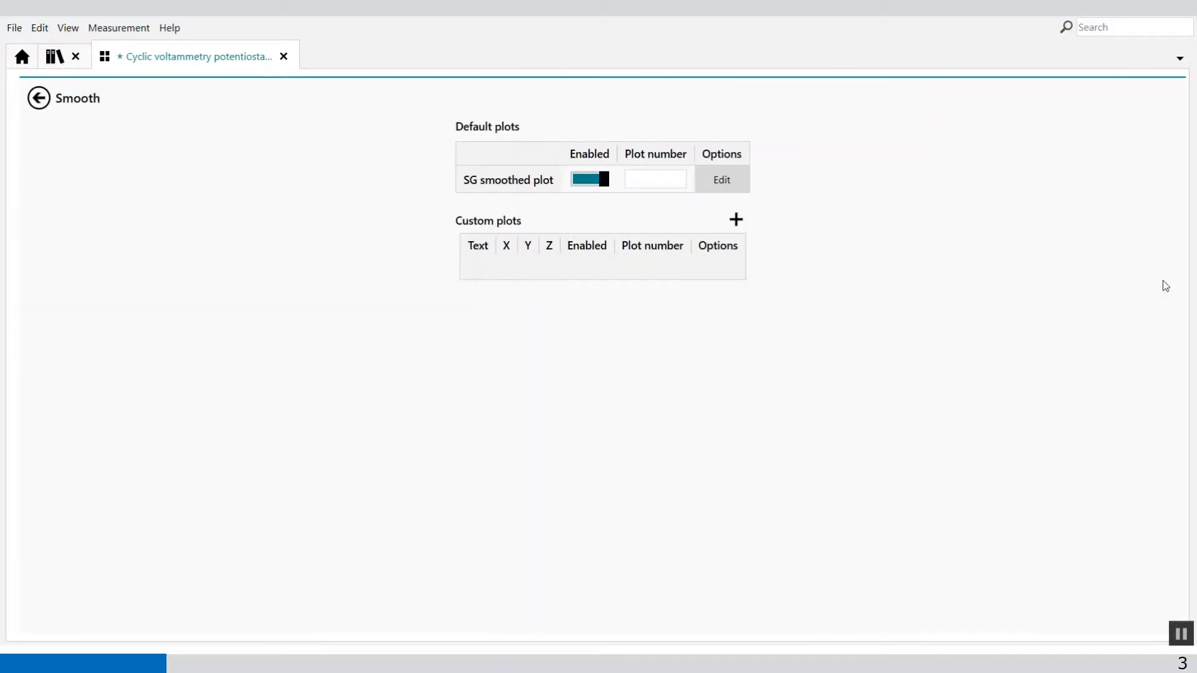
pyautogui.click(643, 180)
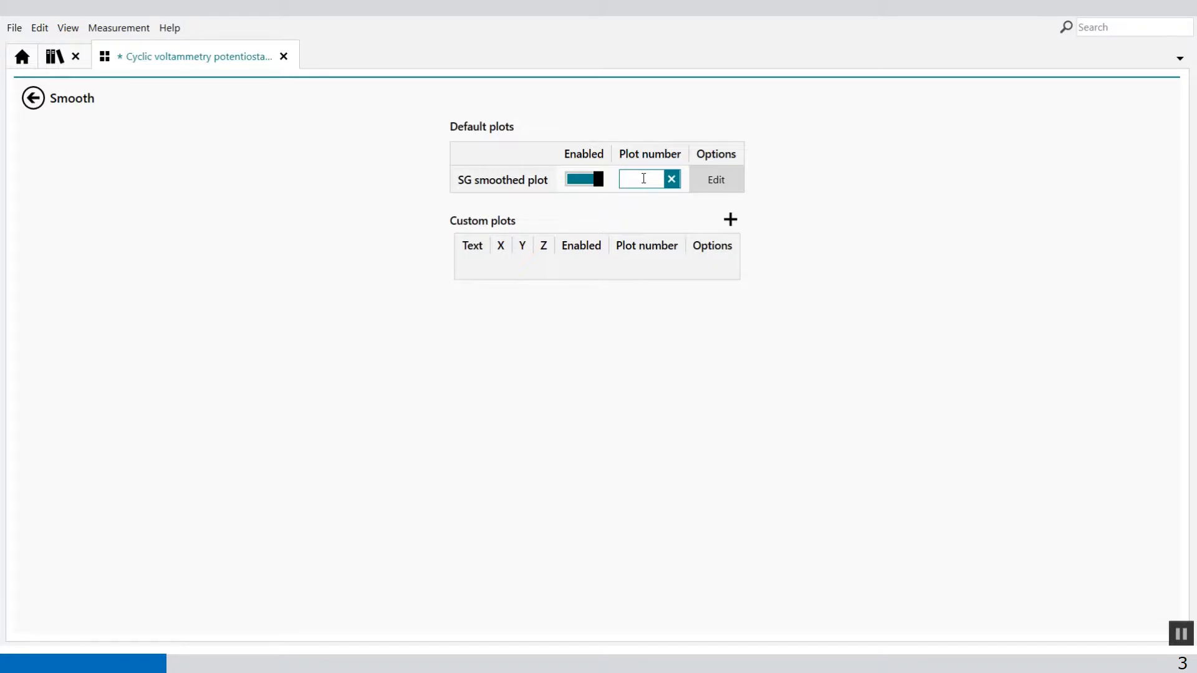
pyautogui.write('1')
pyautogui.click(702, 179)
pyautogui.click(673, 151)
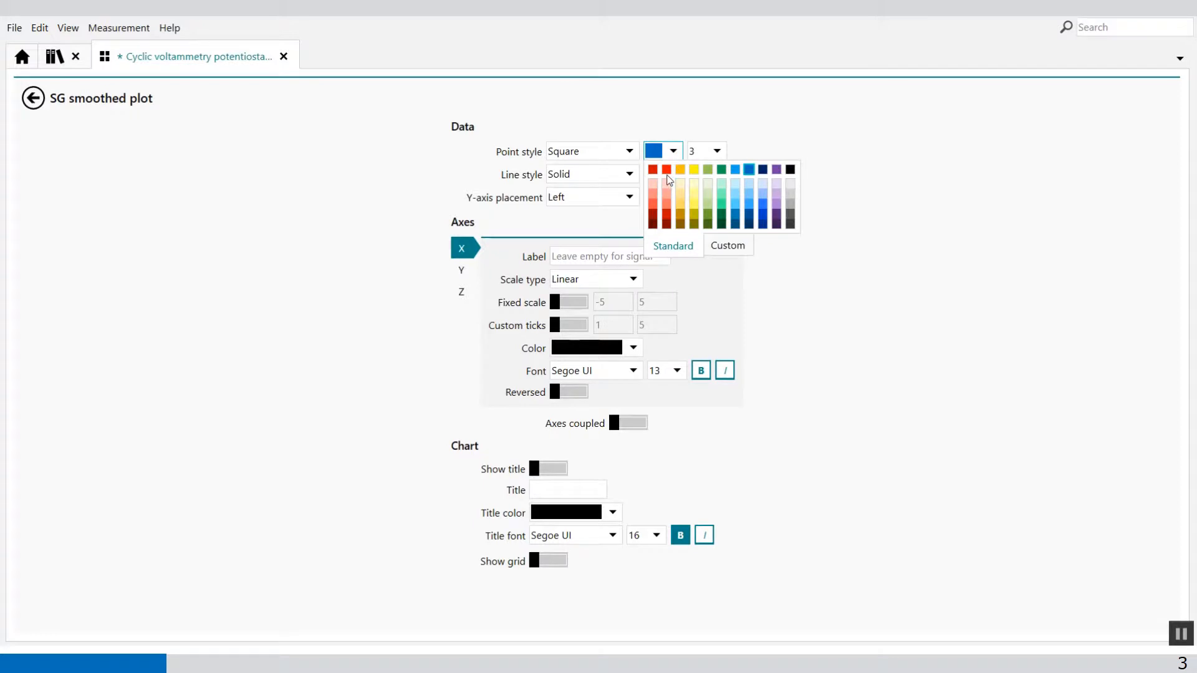
pyautogui.click(662, 173)
pyautogui.click(674, 174)
pyautogui.click(664, 195)
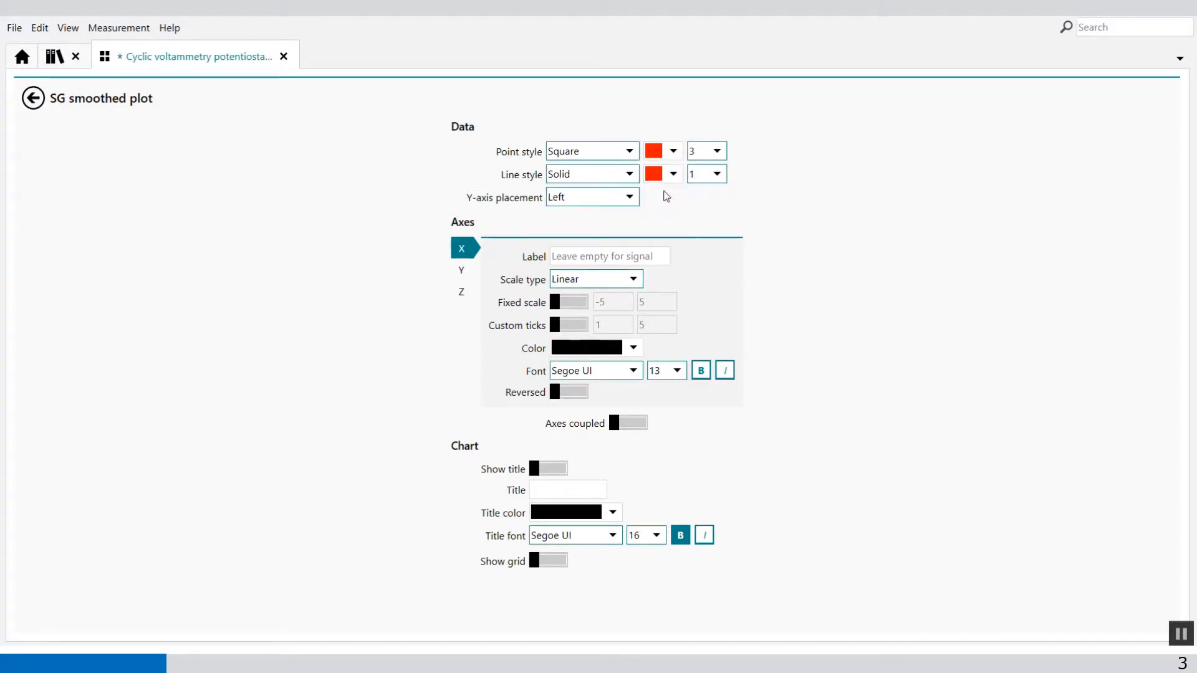
pyautogui.click(45, 99)
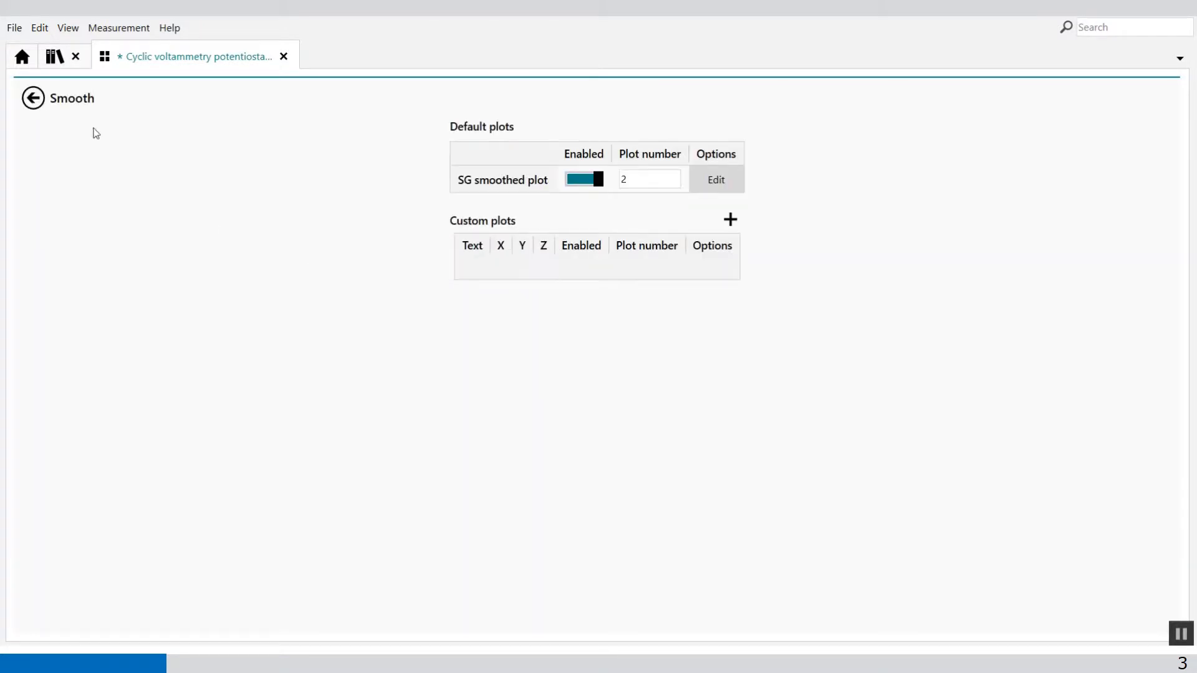
pyautogui.click(44, 100)
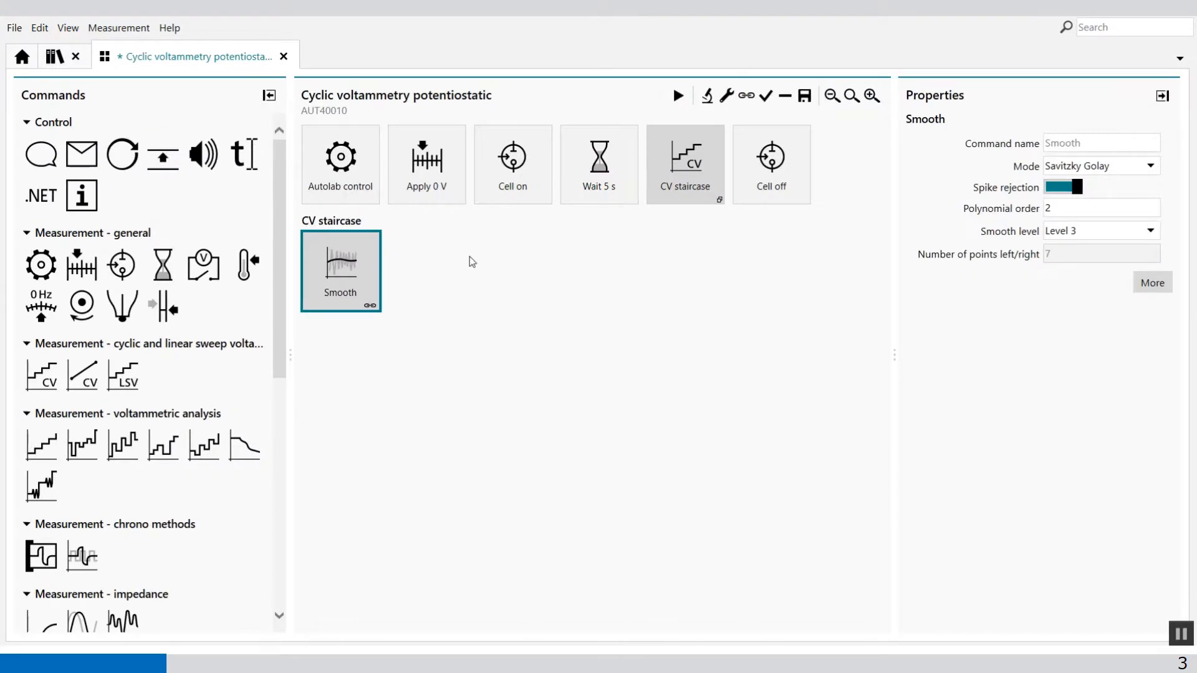
# Assign plot number 1 to the i vs E plot of the CV staircase command and return to the procedure.
pyautogui.click(663, 176)
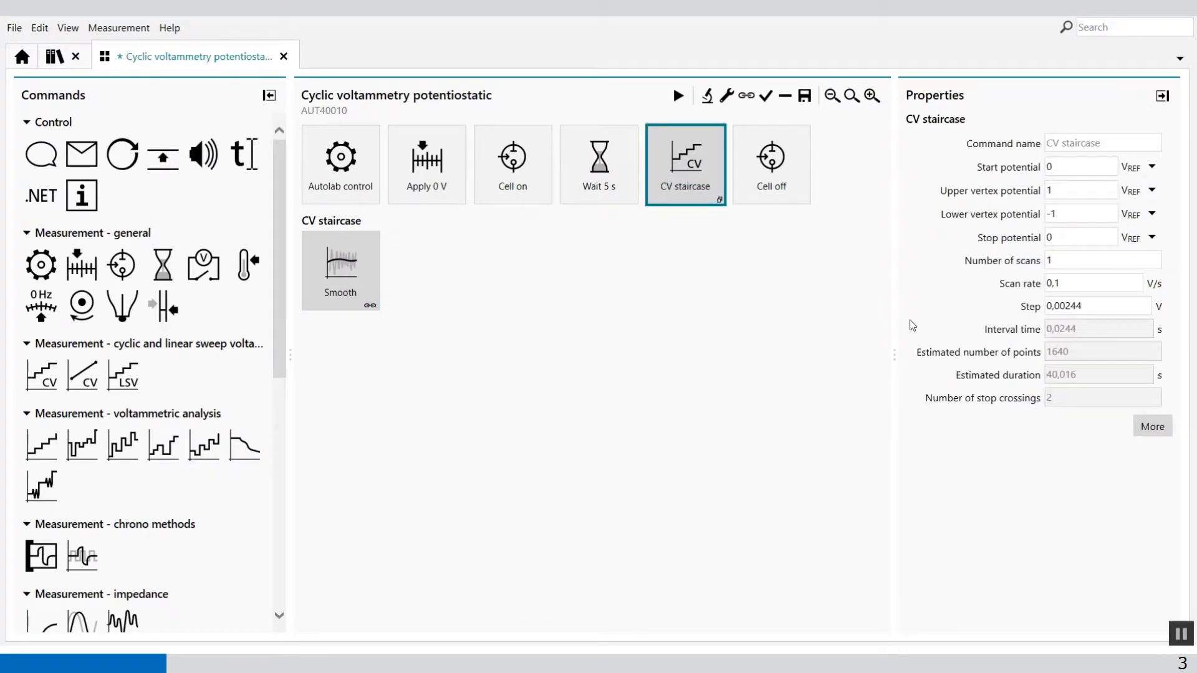
pyautogui.click(1151, 428)
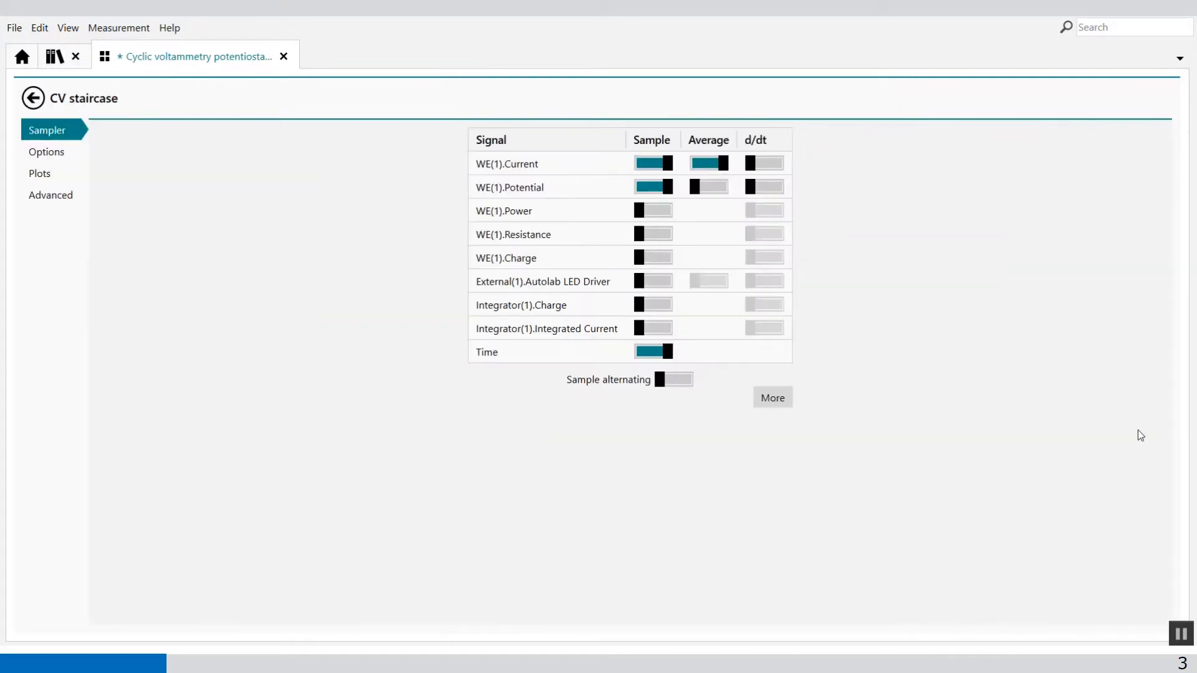
pyautogui.click(42, 175)
pyautogui.click(652, 189)
pyautogui.write('1')
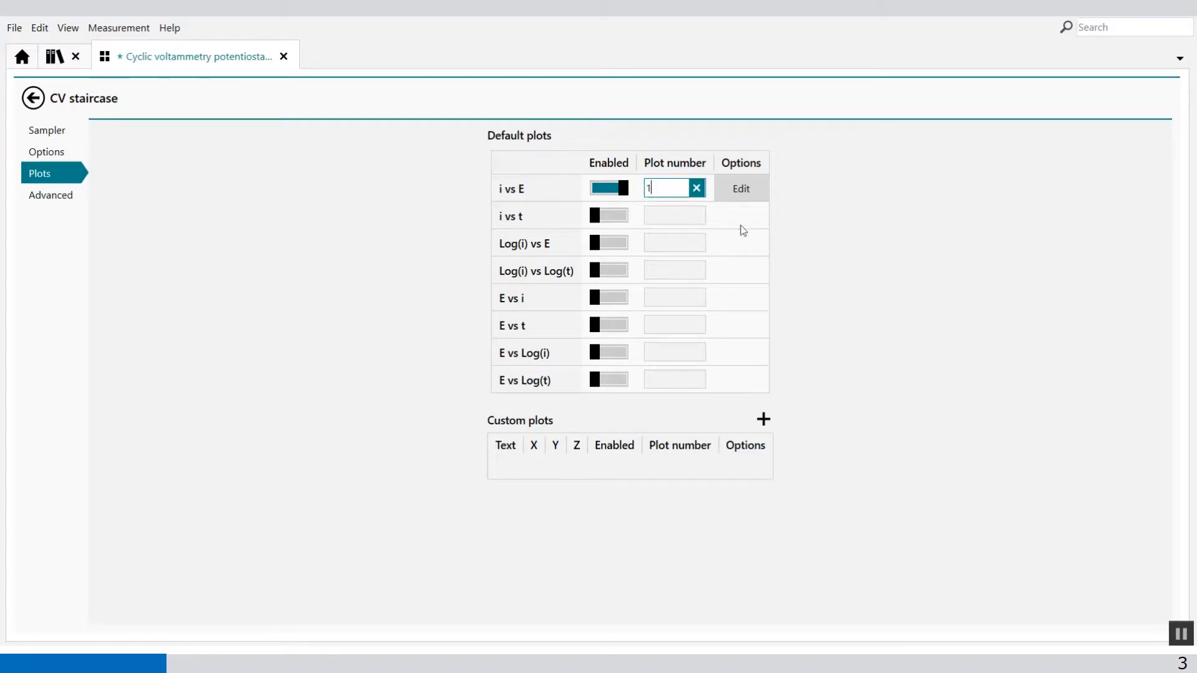
pyautogui.click(279, 236)
pyautogui.click(37, 98)
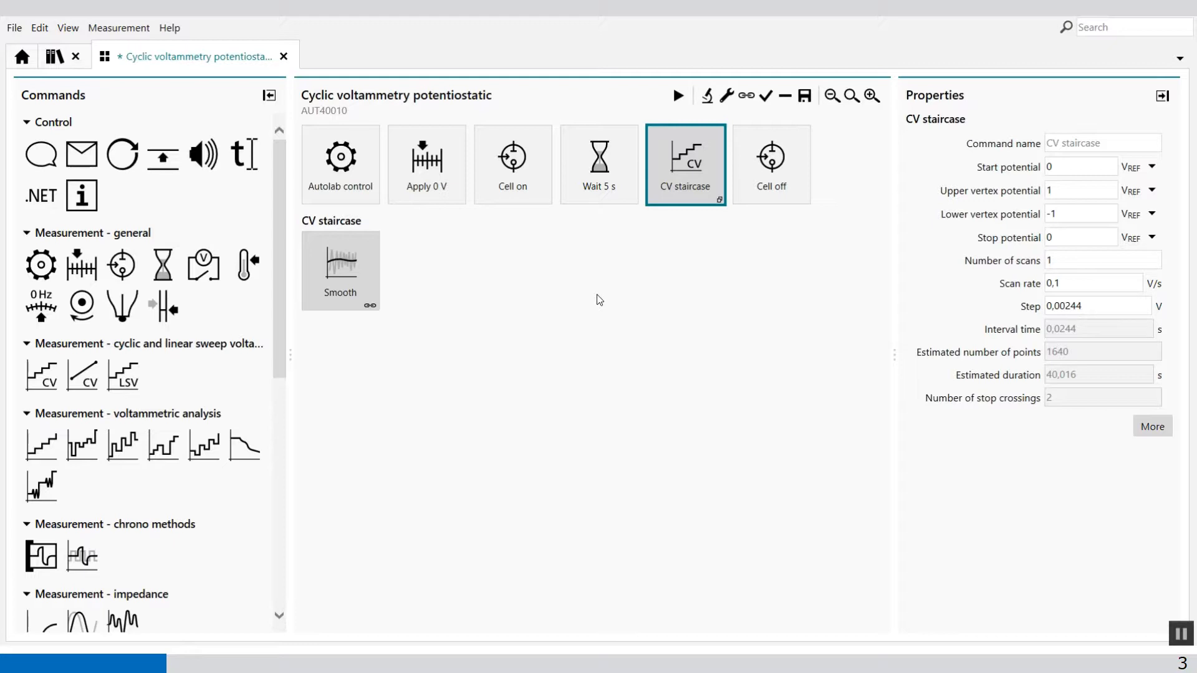
# Add a Derivative analysis of the SG smoothed plot to the Smooth command.
pyautogui.click(319, 283)
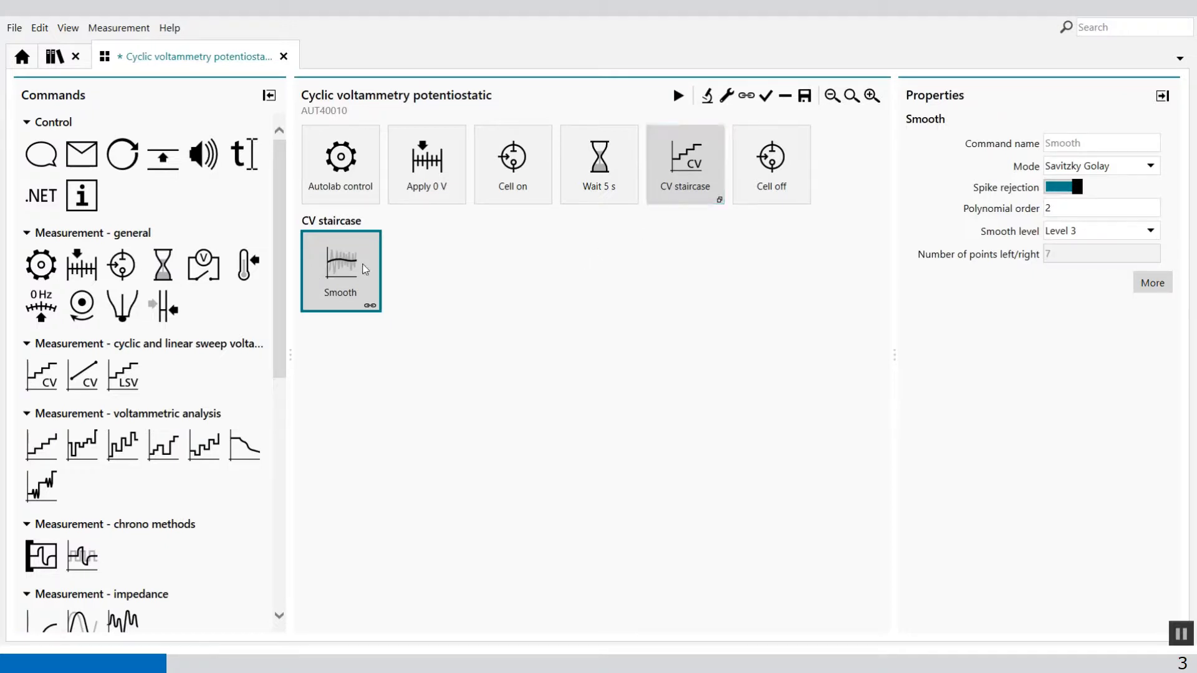
pyautogui.click(707, 98)
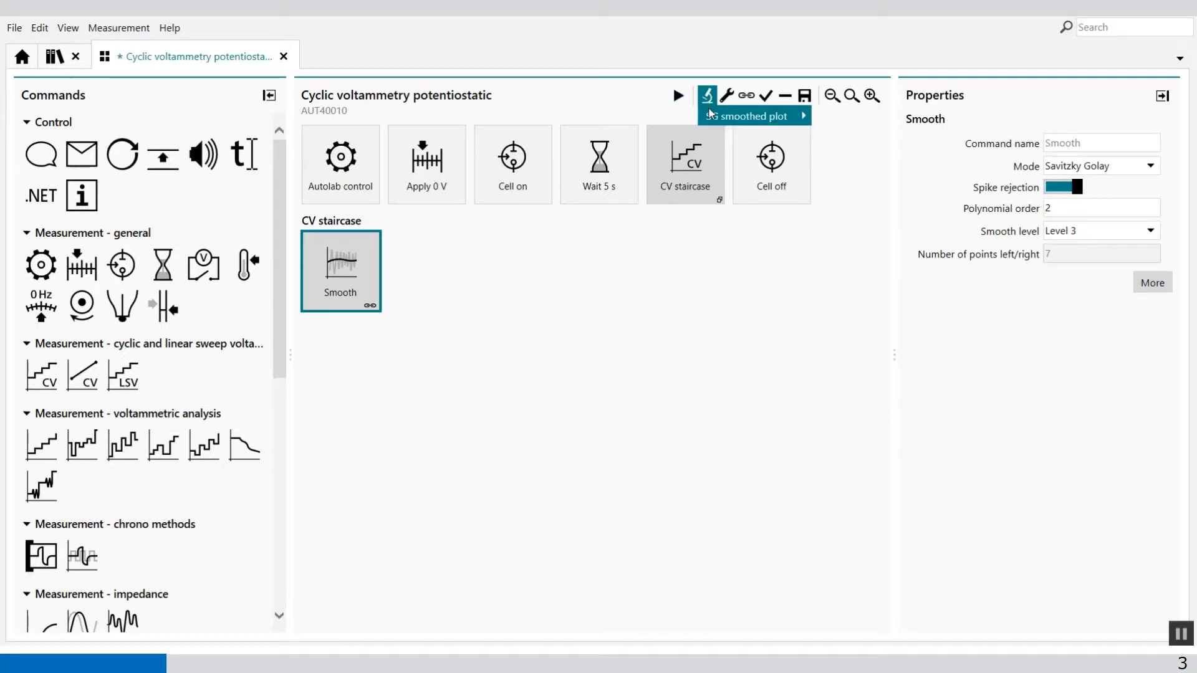
pyautogui.moveTo(748, 116)
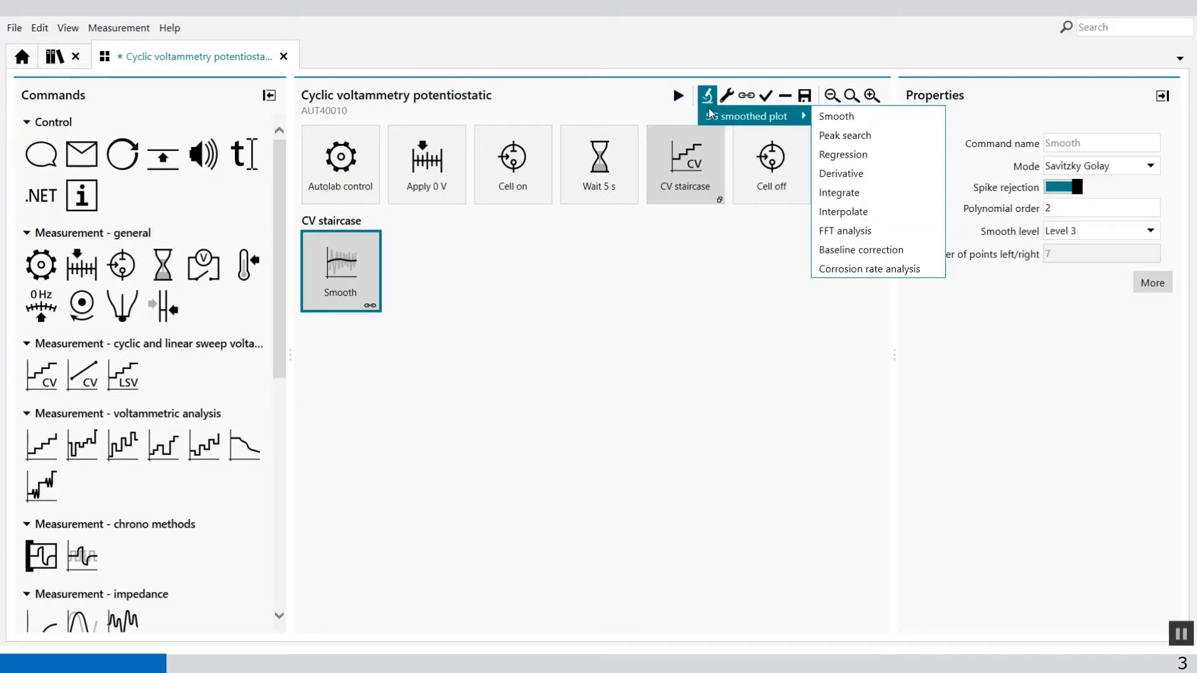
pyautogui.click(876, 175)
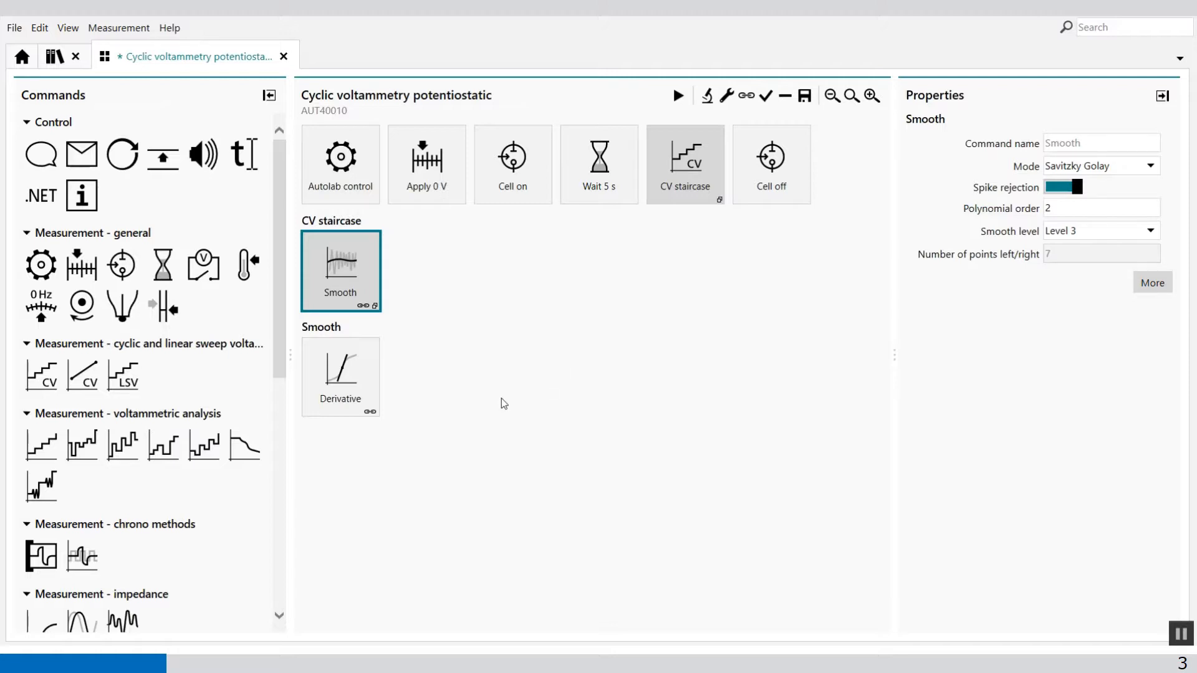
# Assign plot number 3 to the Derivative plot and make its points and line light green, returning to the procedure.
pyautogui.click(349, 374)
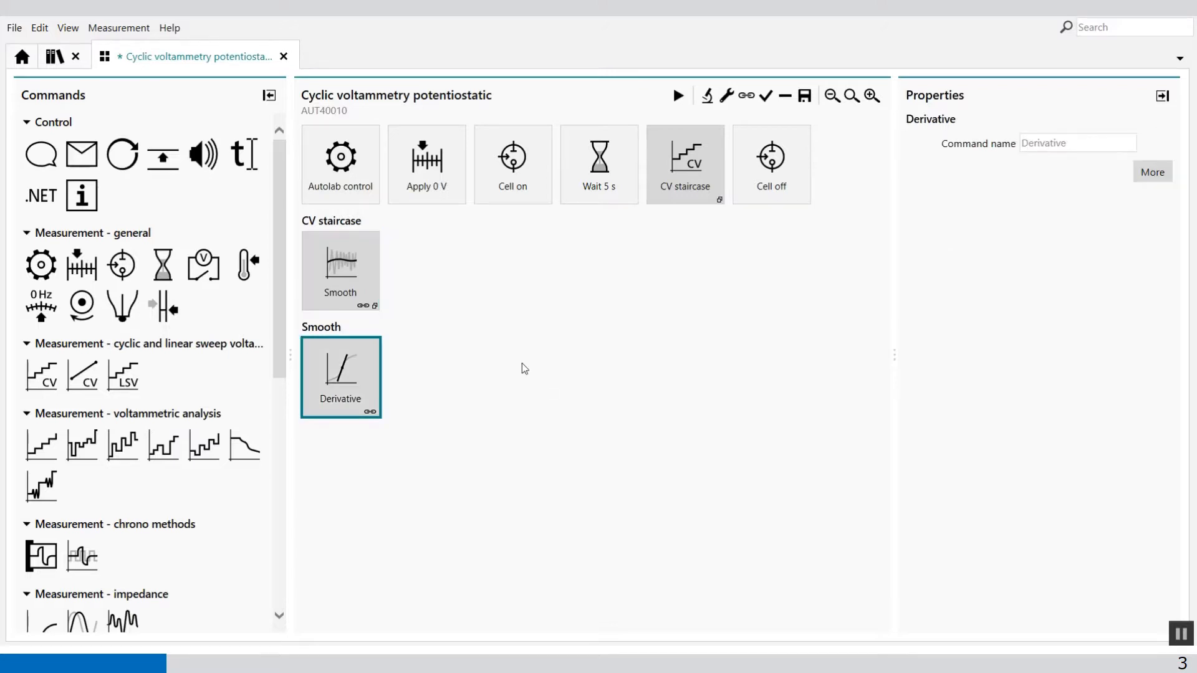
pyautogui.click(1153, 172)
pyautogui.click(623, 180)
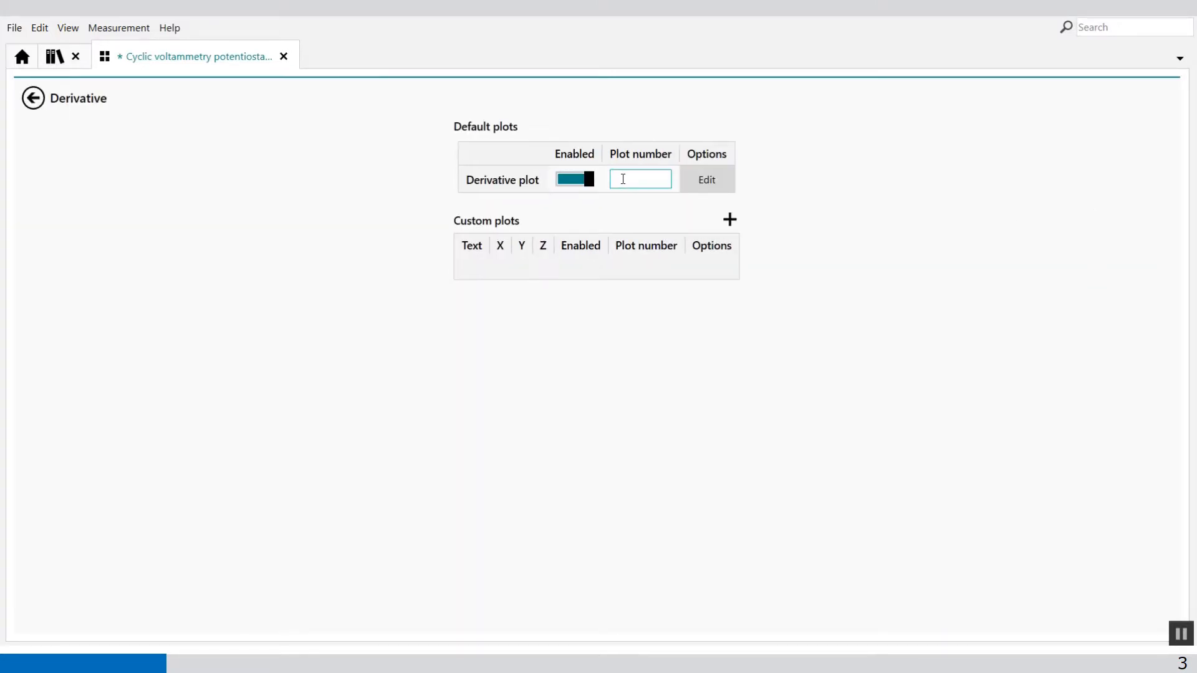
pyautogui.write('3')
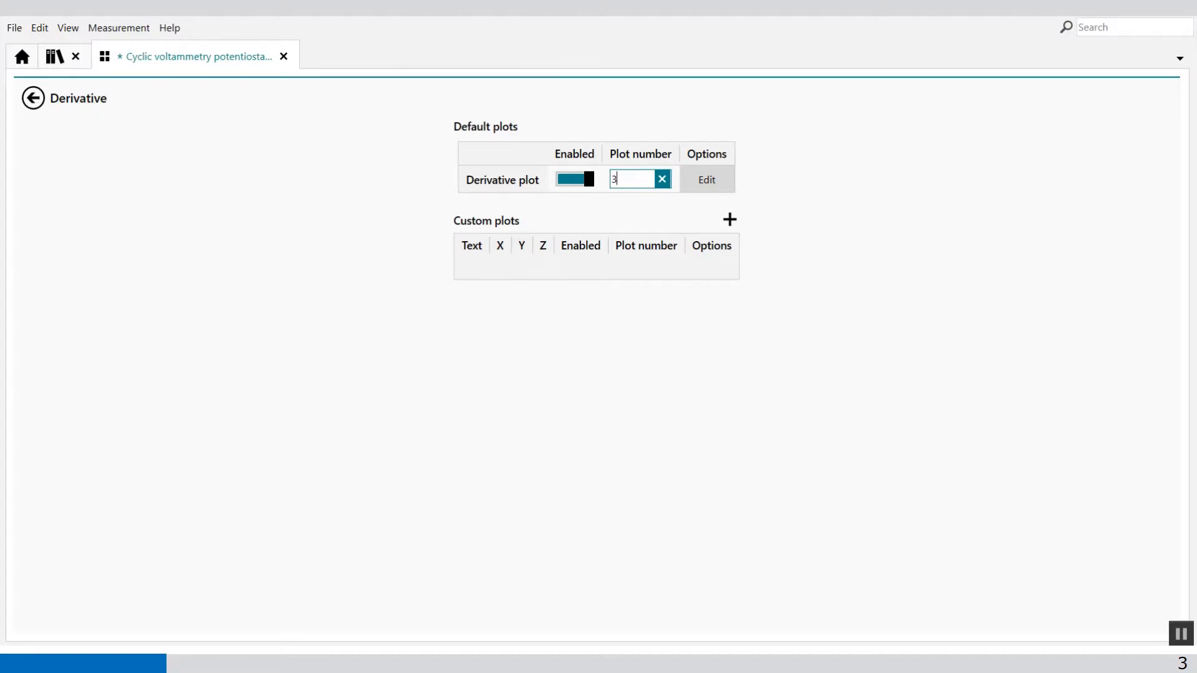
pyautogui.click(708, 180)
pyautogui.click(673, 151)
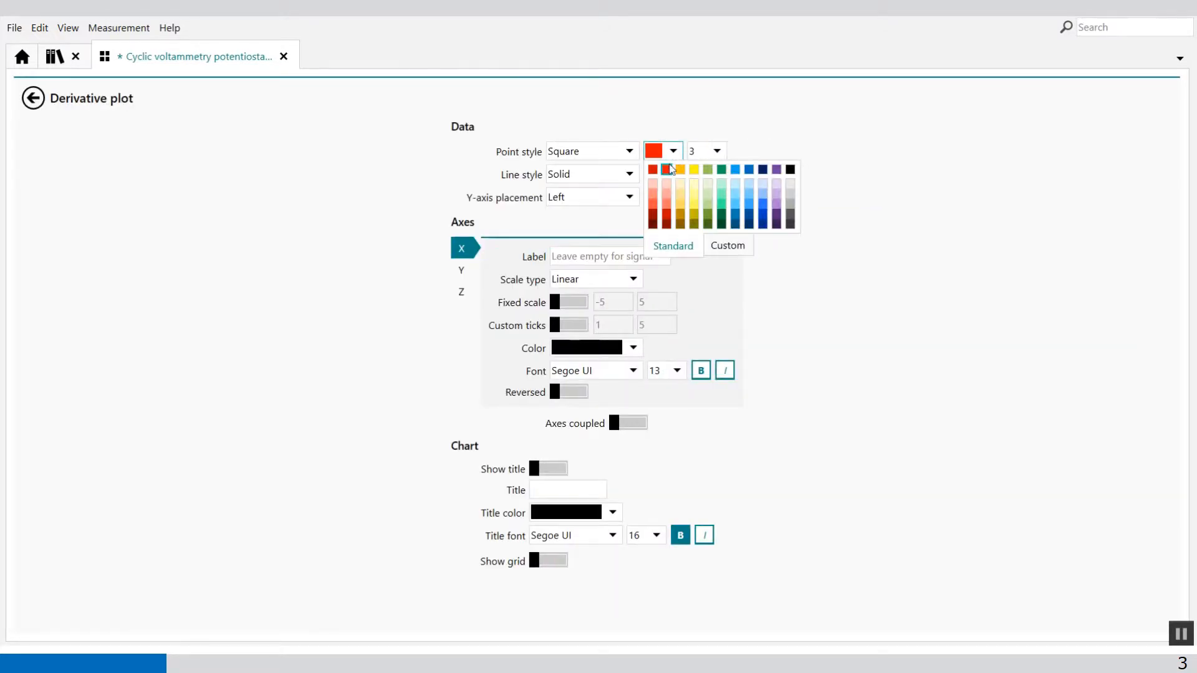
pyautogui.click(708, 169)
pyautogui.click(674, 174)
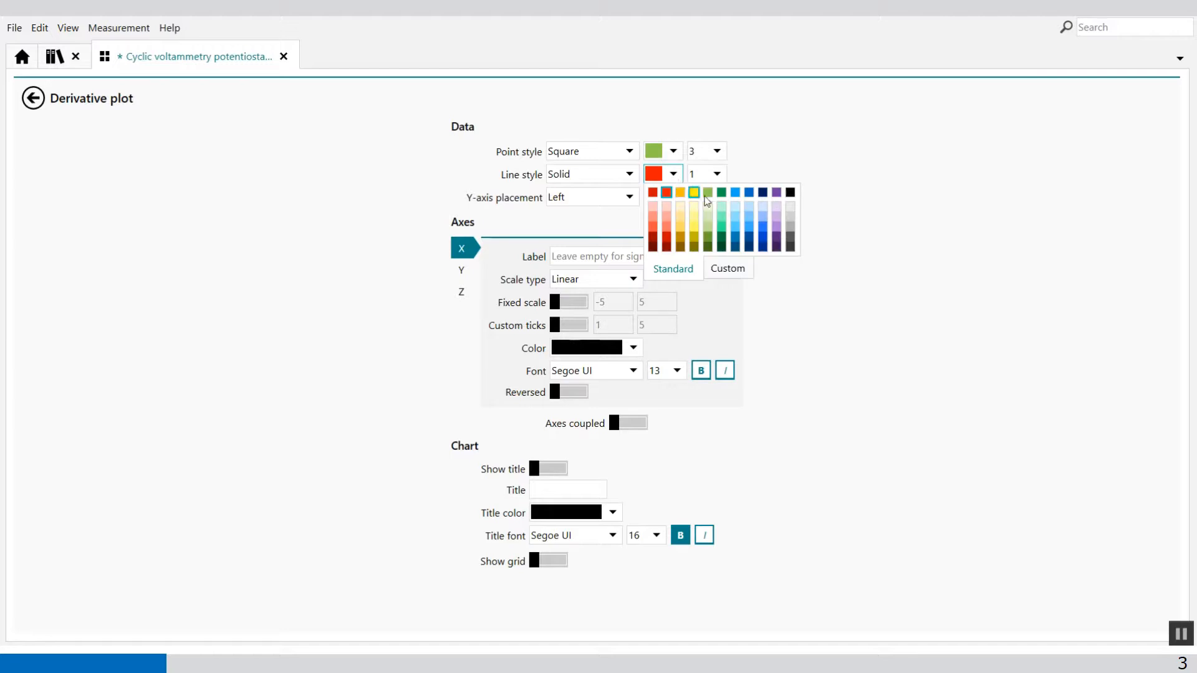
pyautogui.click(708, 193)
pyautogui.click(33, 98)
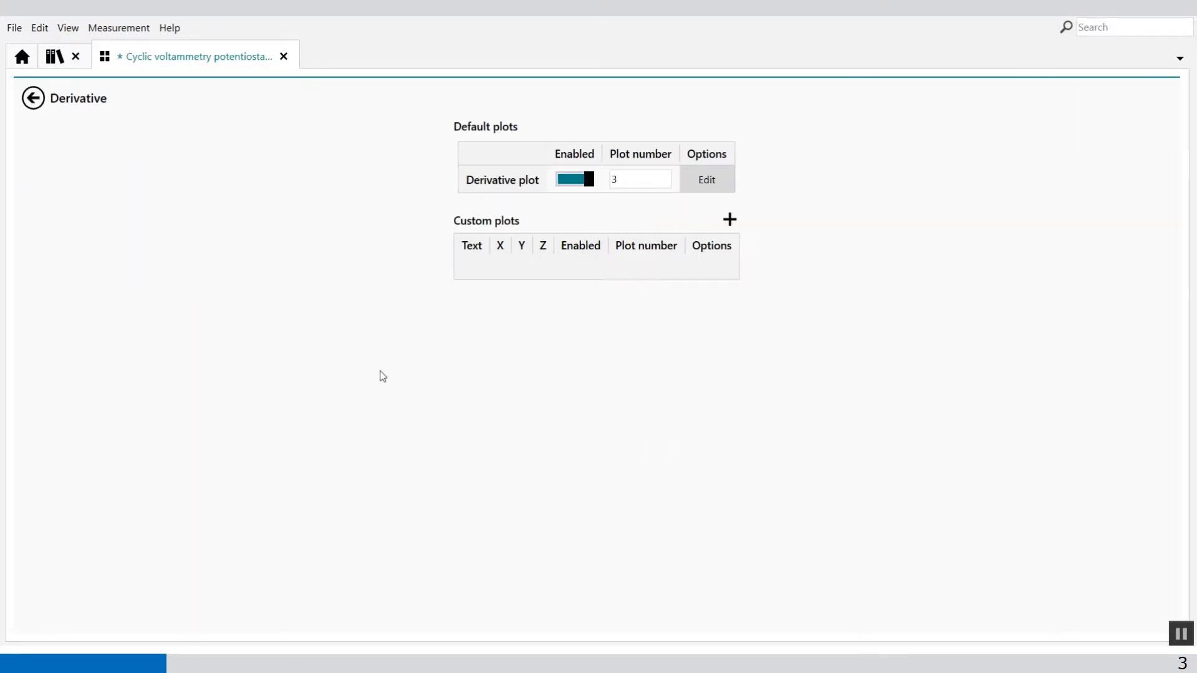
pyautogui.click(40, 104)
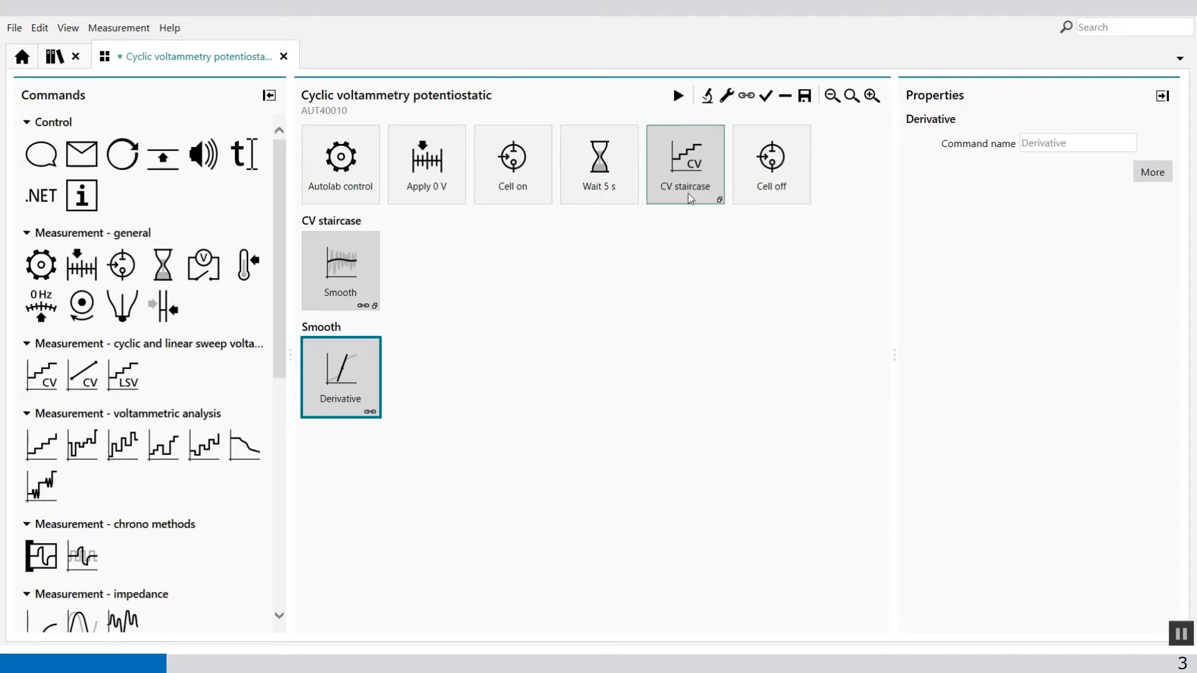
# Set the CV staircase scan rate to 0,7 V/s and its step to 0,00344 V.
pyautogui.click(686, 164)
pyautogui.click(1100, 283)
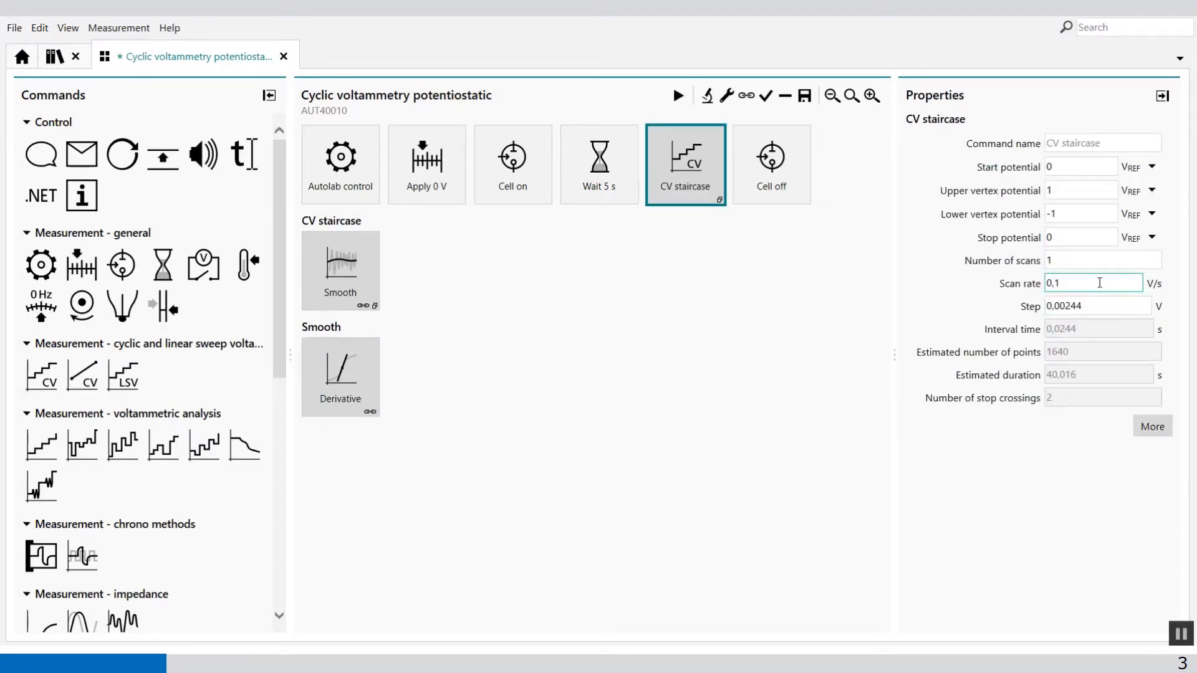
pyautogui.press('BackSpace')
pyautogui.write('7')
pyautogui.click(1070, 308)
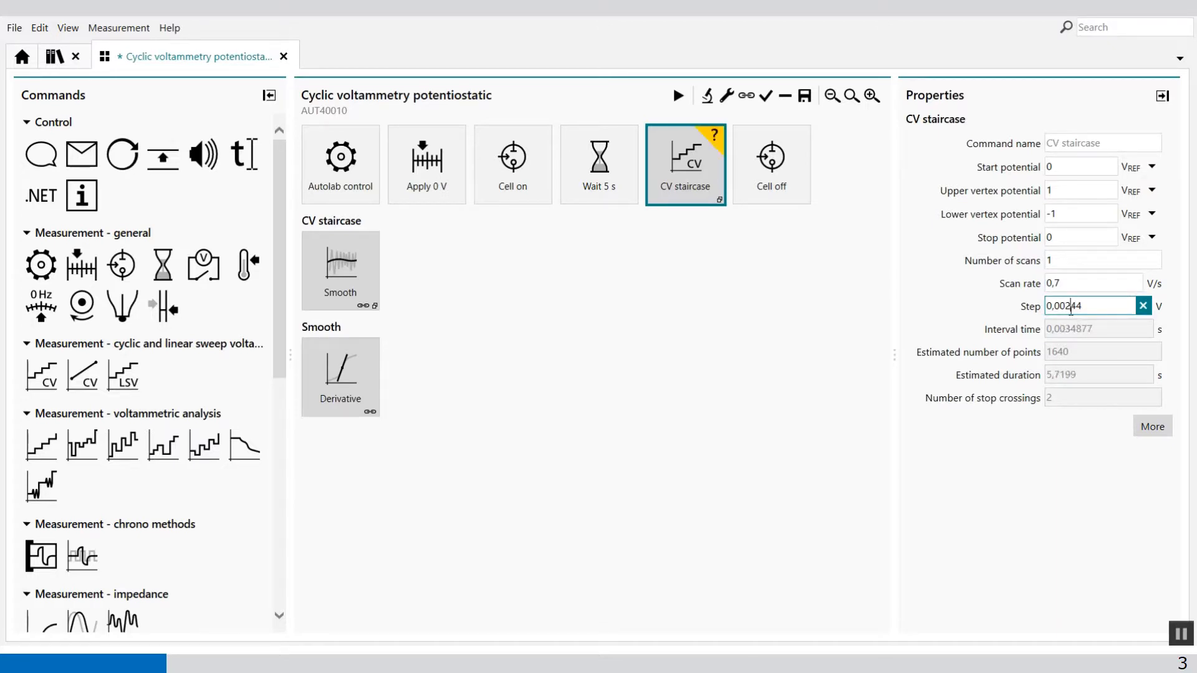
pyautogui.press('BackSpace')
pyautogui.write('3')
pyautogui.press('Tab')
# Change the lowest current range for WE(1) in the CV staircase's automatic current ranging options.
pyautogui.click(1153, 426)
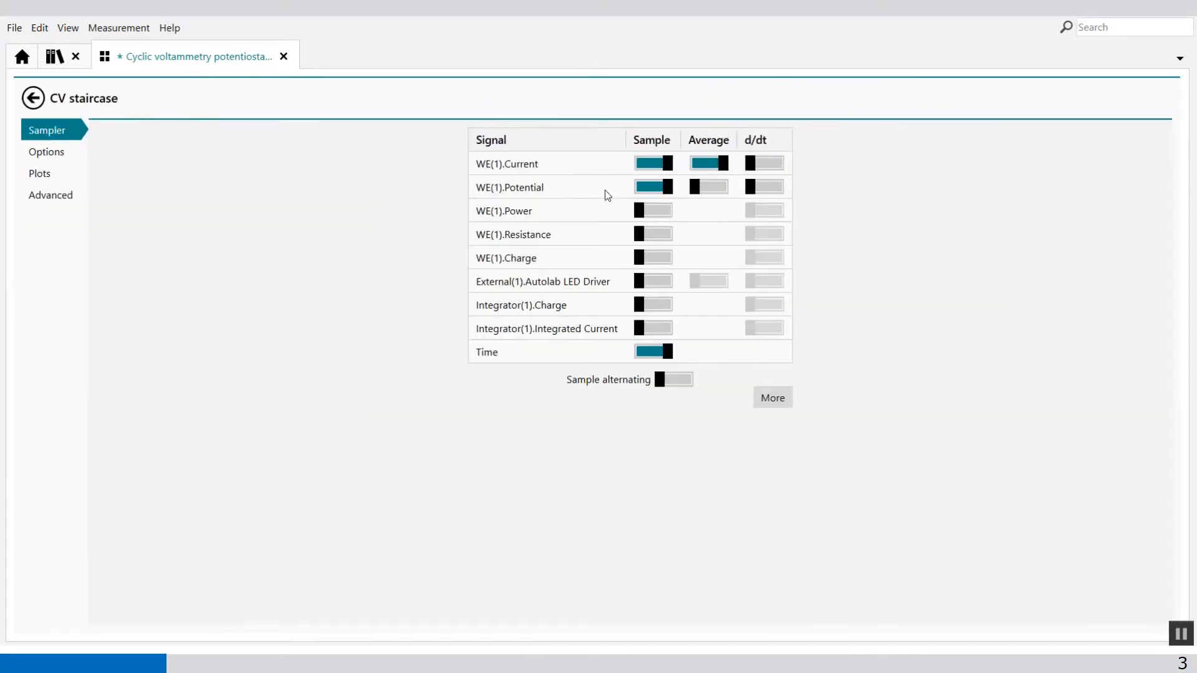
pyautogui.click(43, 154)
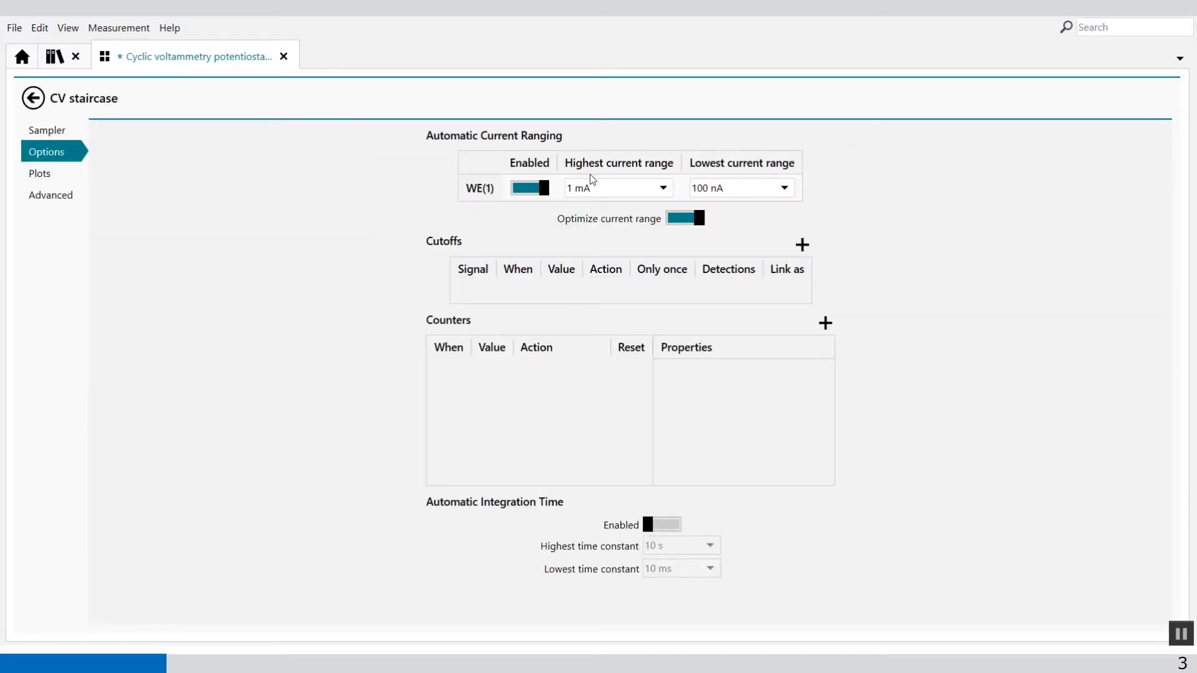
pyautogui.click(790, 186)
pyautogui.click(731, 243)
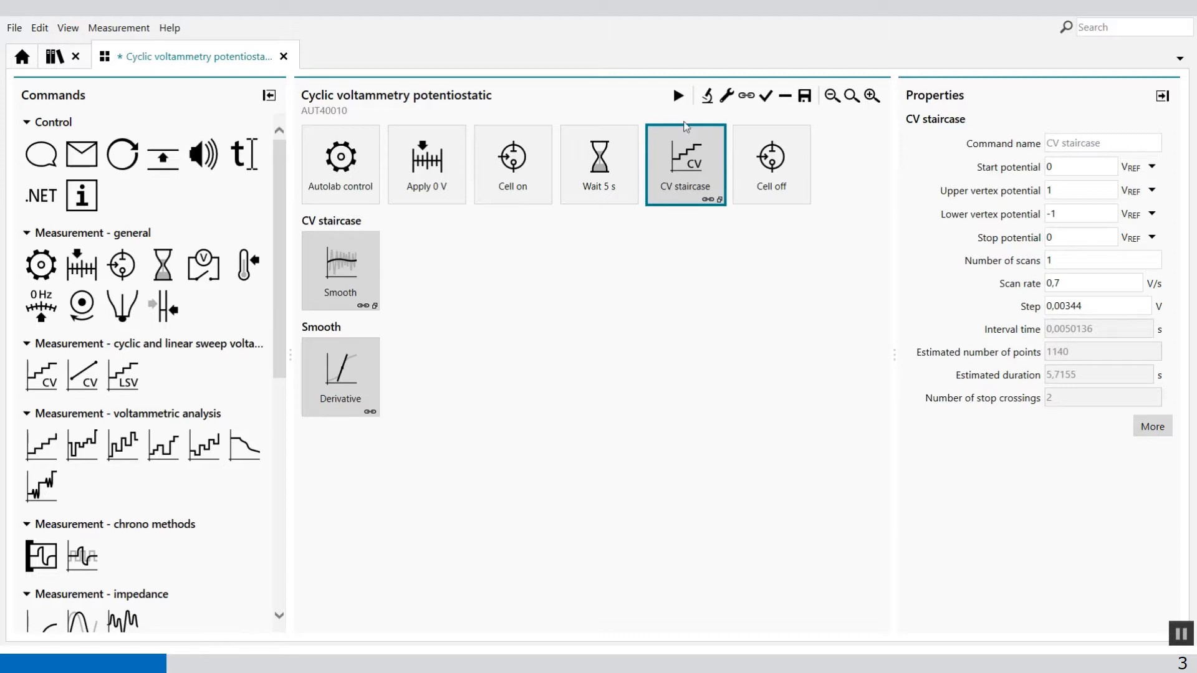
# Run the procedure and show the Smooth and Derivative commands stacked under CV staircase in the measured data.
pyautogui.click(678, 95)
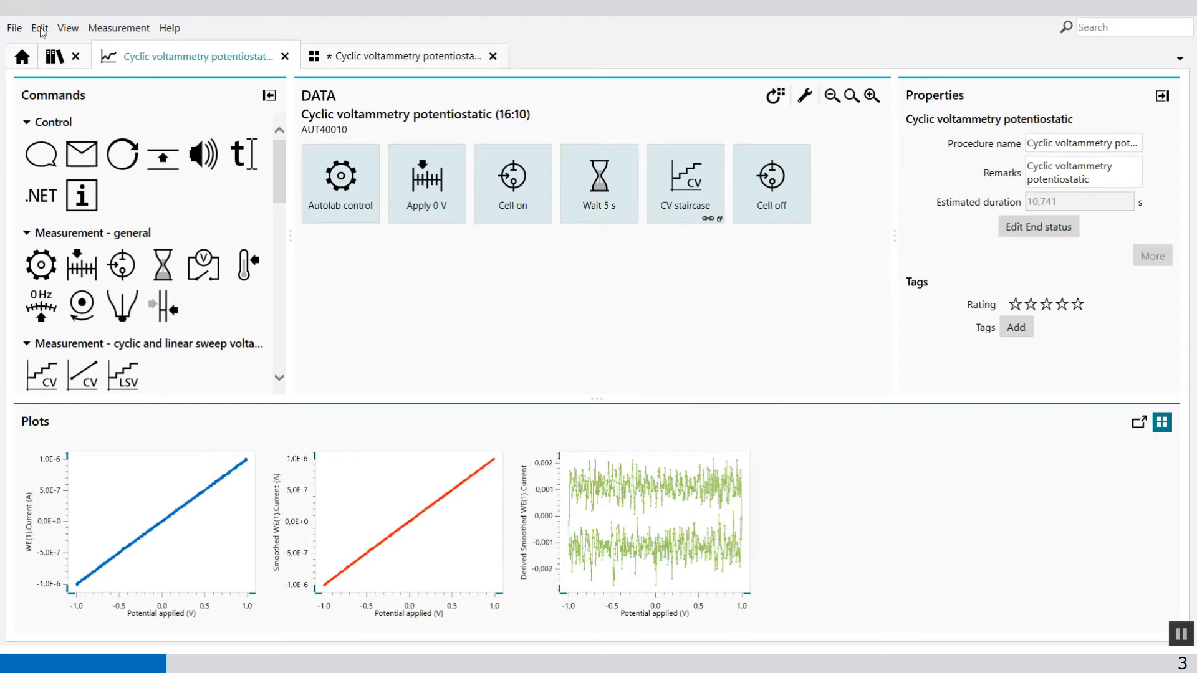
pyautogui.click(660, 189)
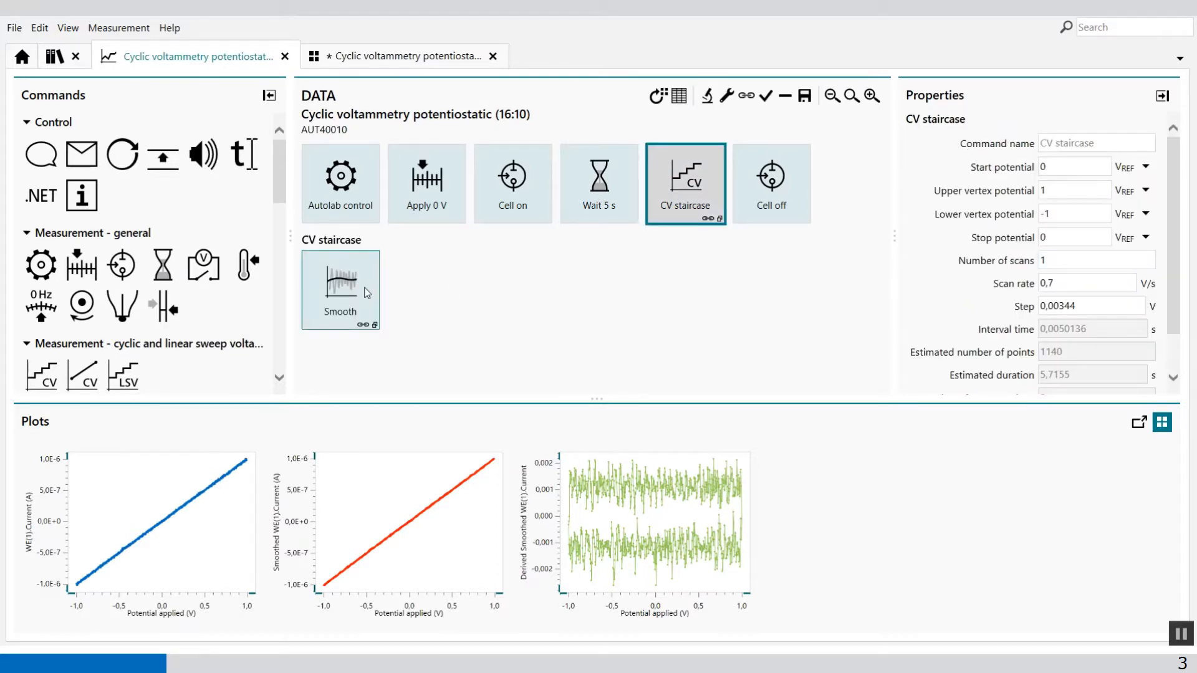
pyautogui.click(341, 288)
pyautogui.moveTo(883, 266); pyautogui.dragTo(881, 313)
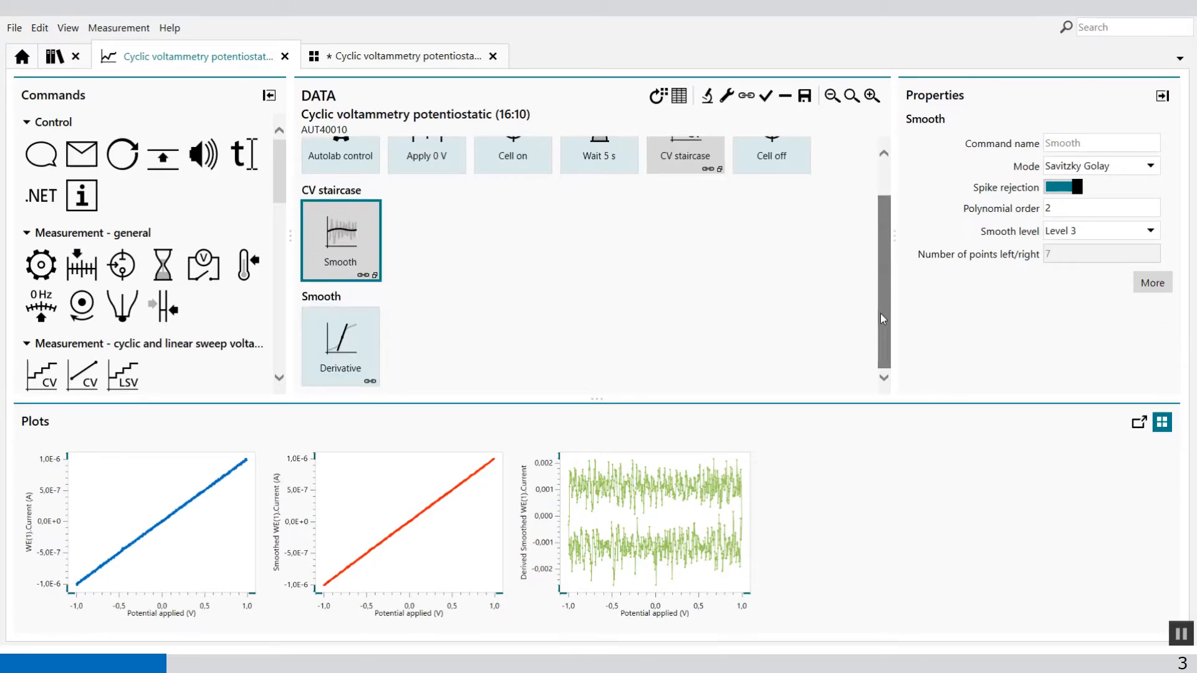
# Try smooth levels 4, 3 and 2 on the Smooth command in the measured data, finishing with Level 4.
pyautogui.click(1138, 233)
pyautogui.click(1085, 328)
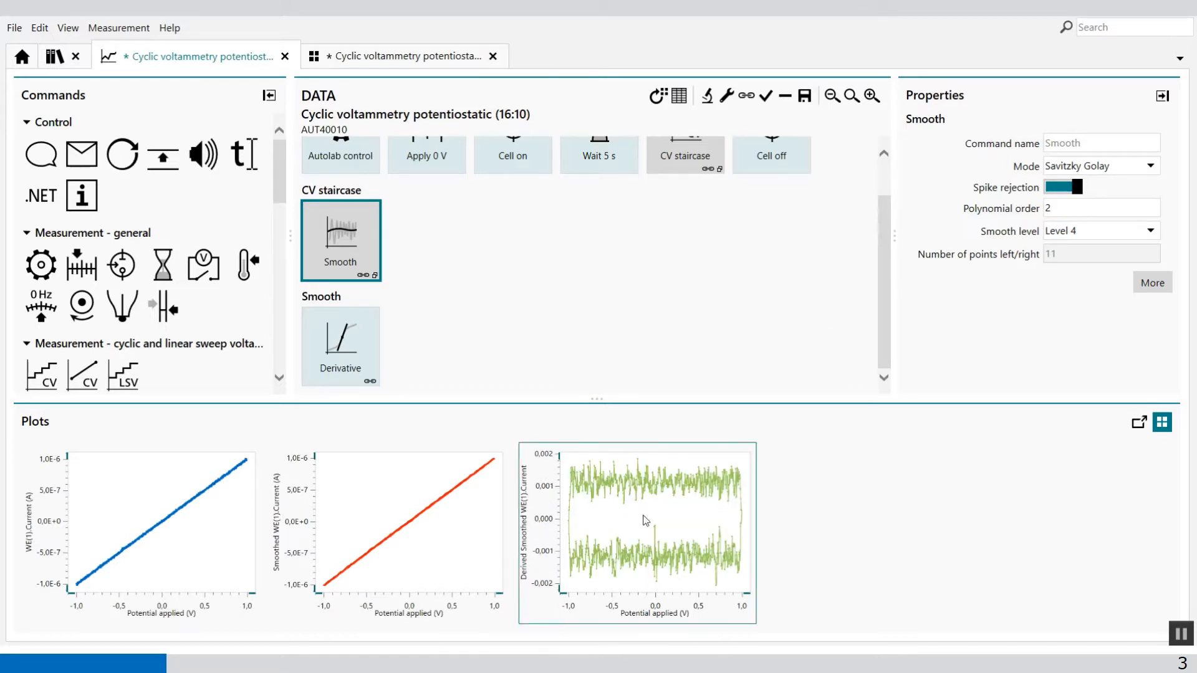
pyautogui.click(1150, 231)
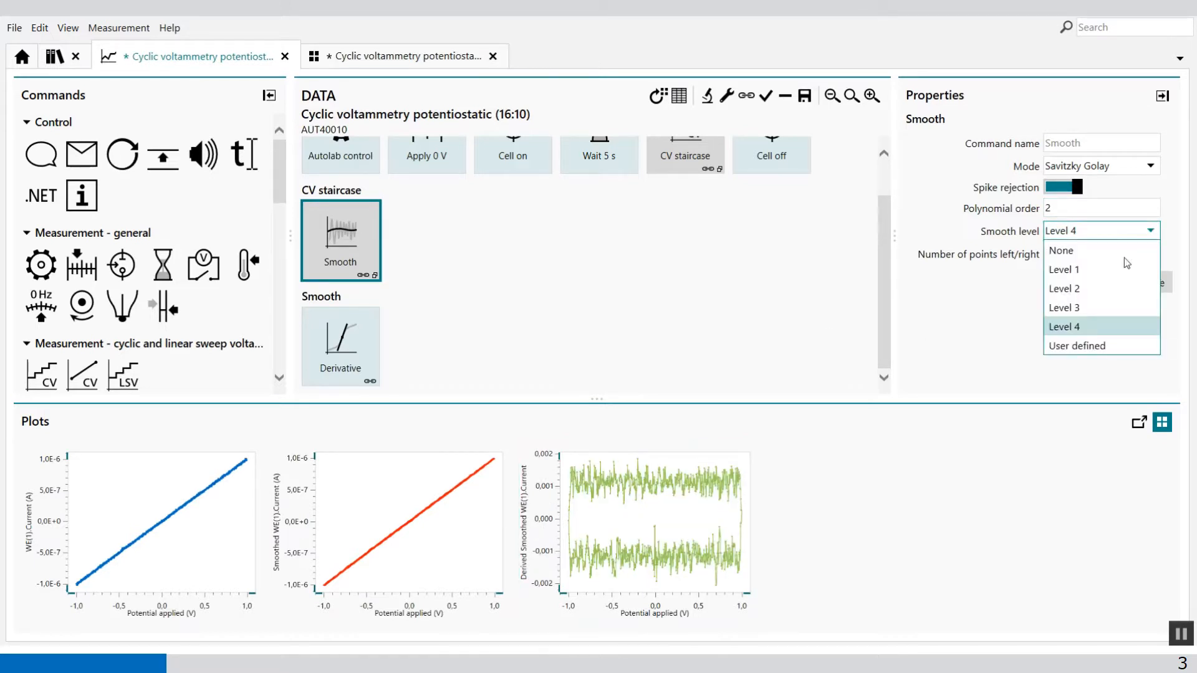
pyautogui.click(1106, 310)
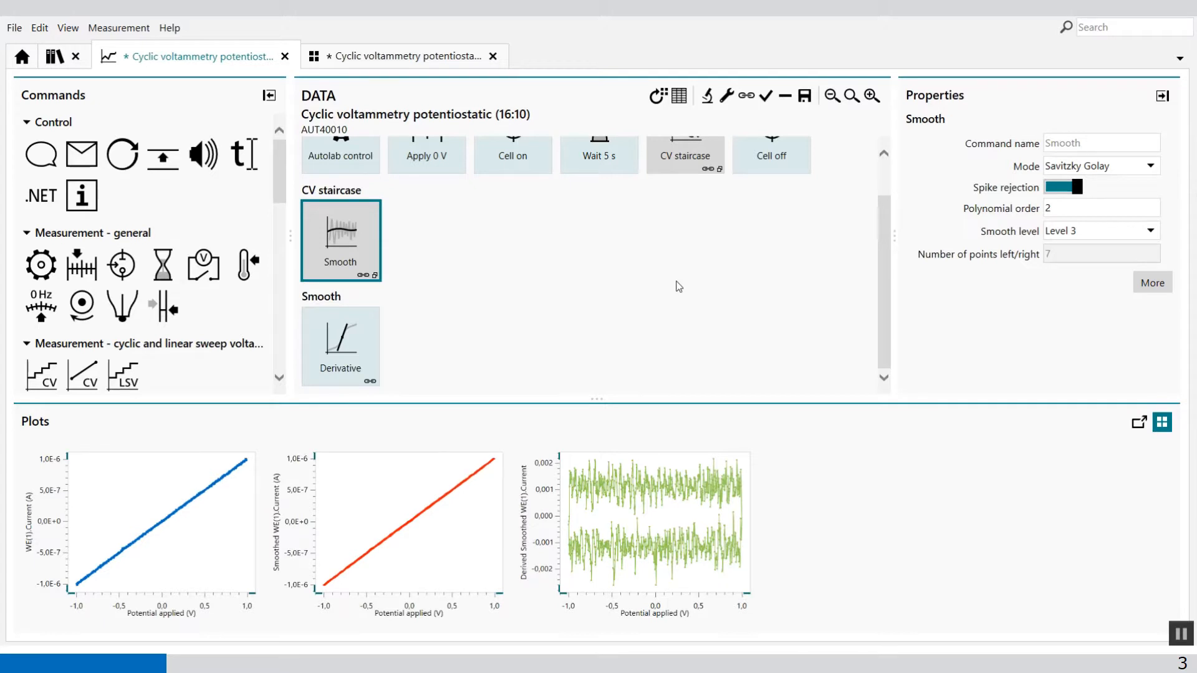
pyautogui.click(1157, 230)
pyautogui.click(1087, 285)
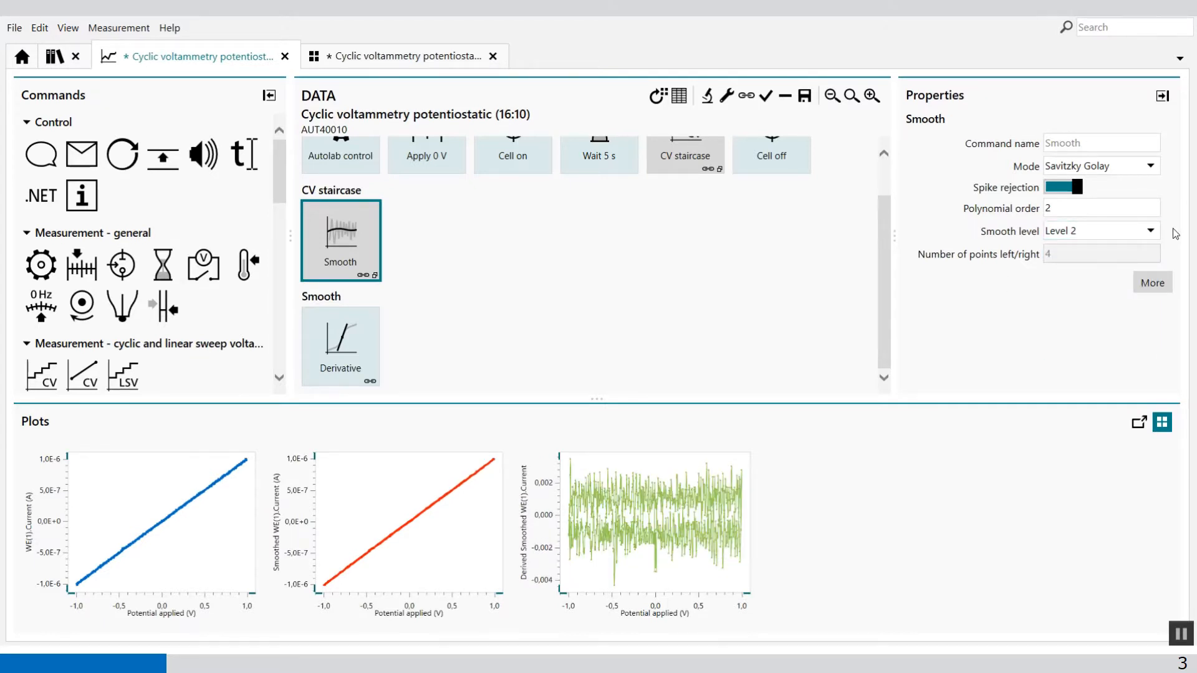
pyautogui.click(1155, 232)
pyautogui.click(1104, 323)
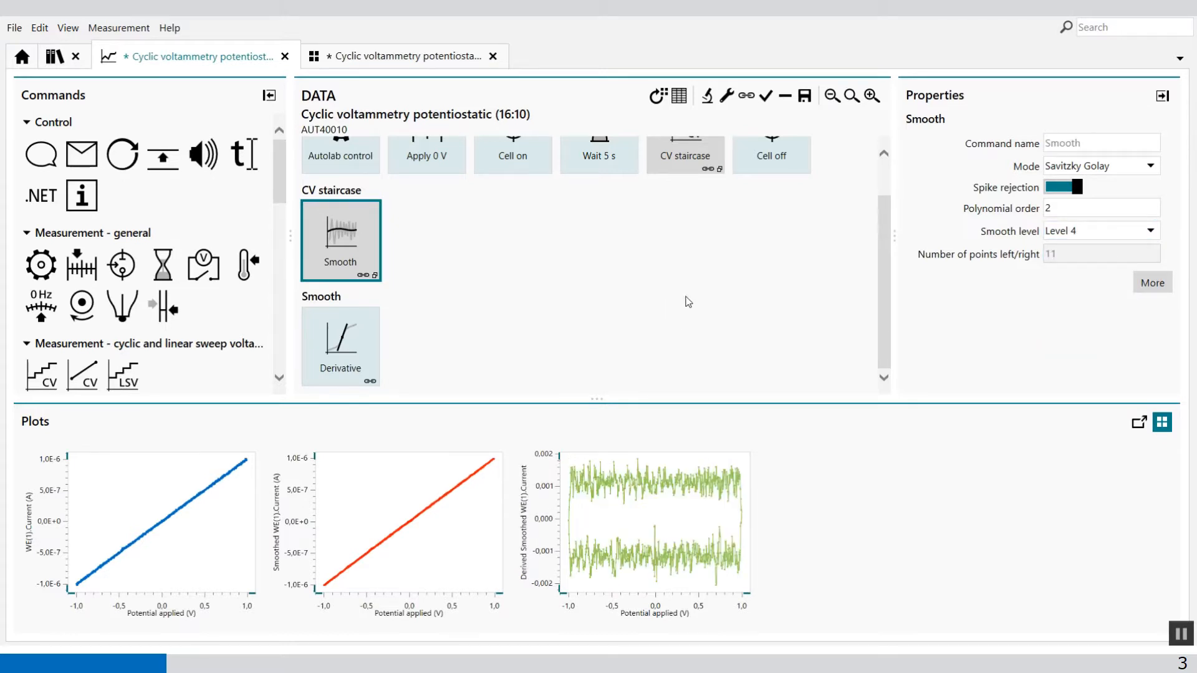
# Save the CV staircase with its stacked commands as "CV staircase with smooth and derivative" and enlarge the area above the plots.
pyautogui.scroll(1, 688, 336)
pyautogui.click(690, 338)
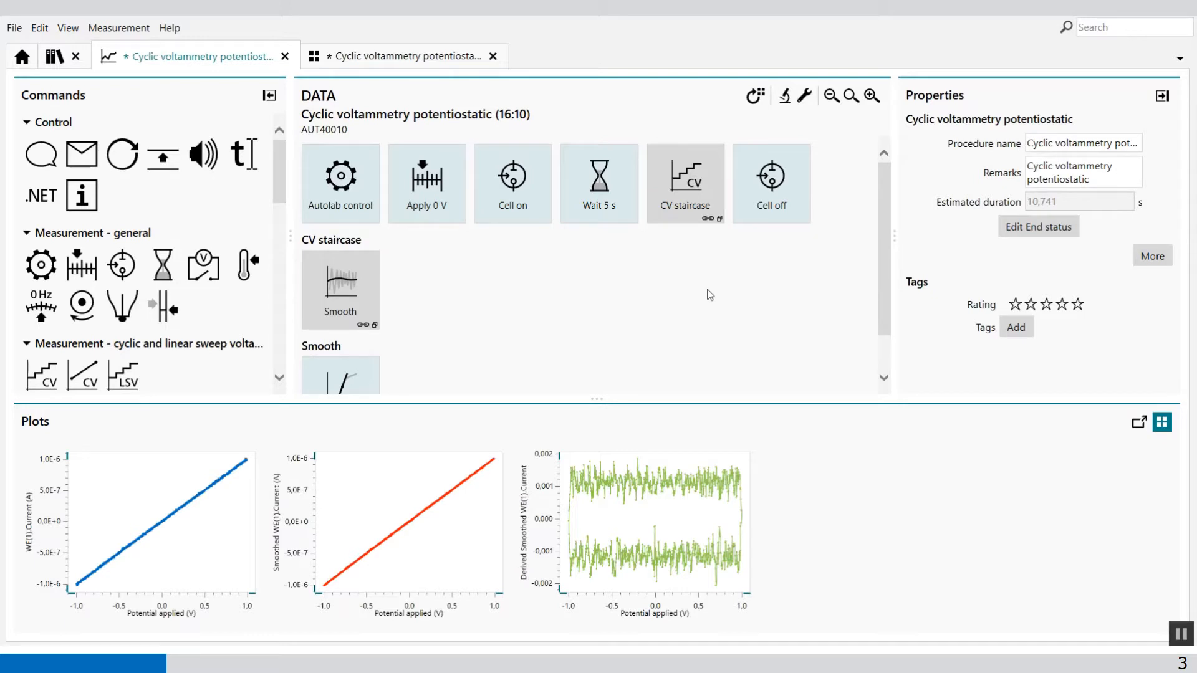
pyautogui.click(683, 206)
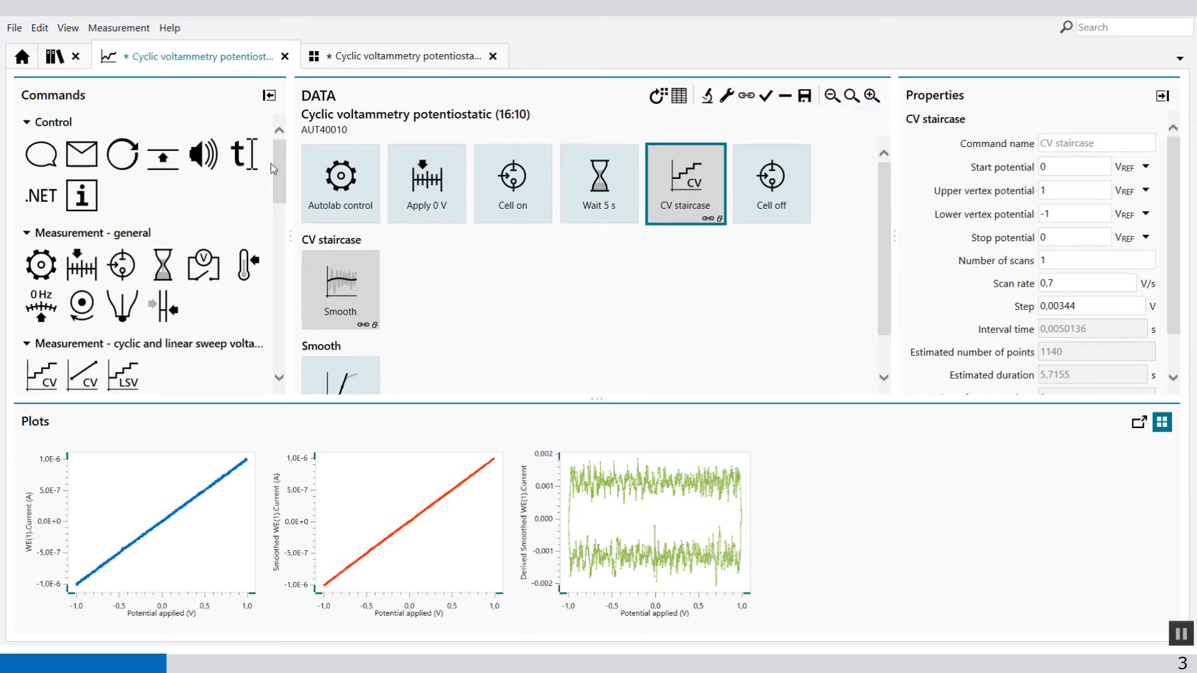
pyautogui.moveTo(278, 166); pyautogui.dragTo(274, 340)
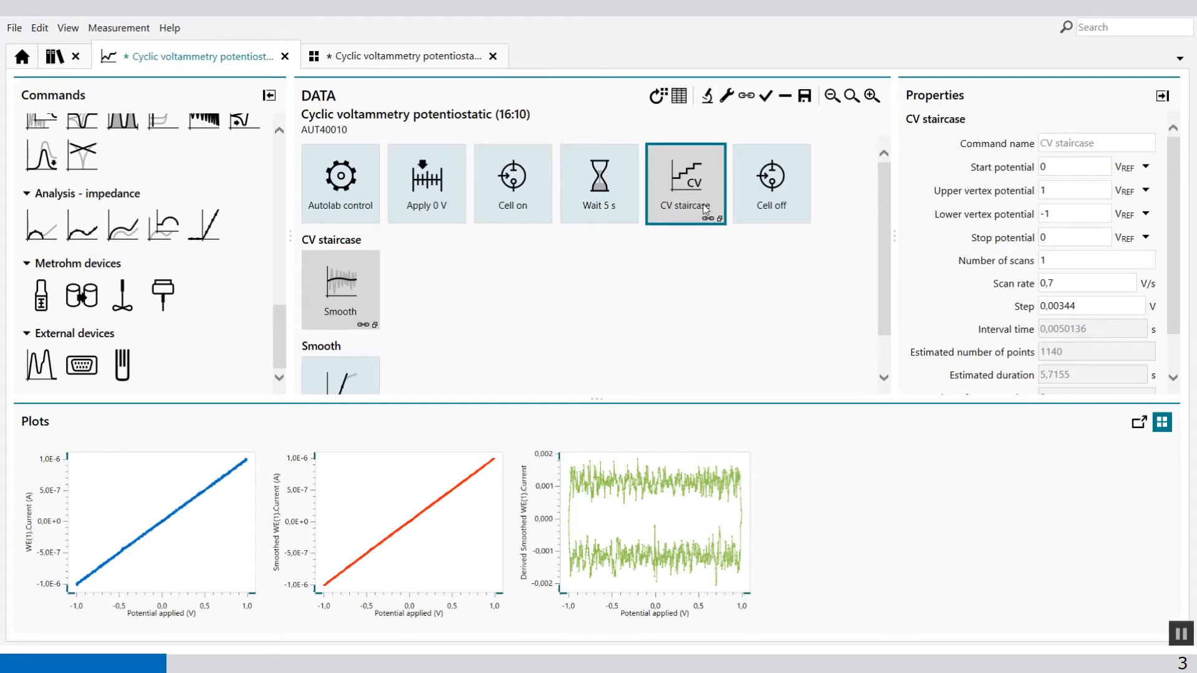
pyautogui.click(806, 96)
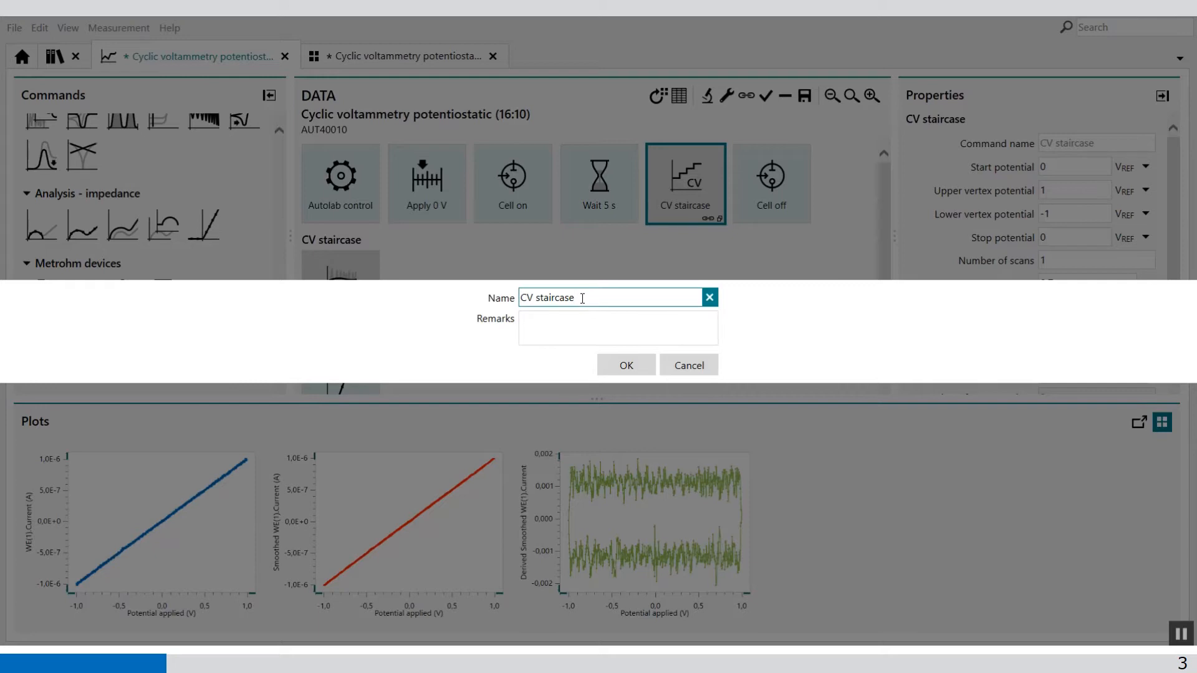
pyautogui.write('with smooth and derivative')
pyautogui.click(626, 368)
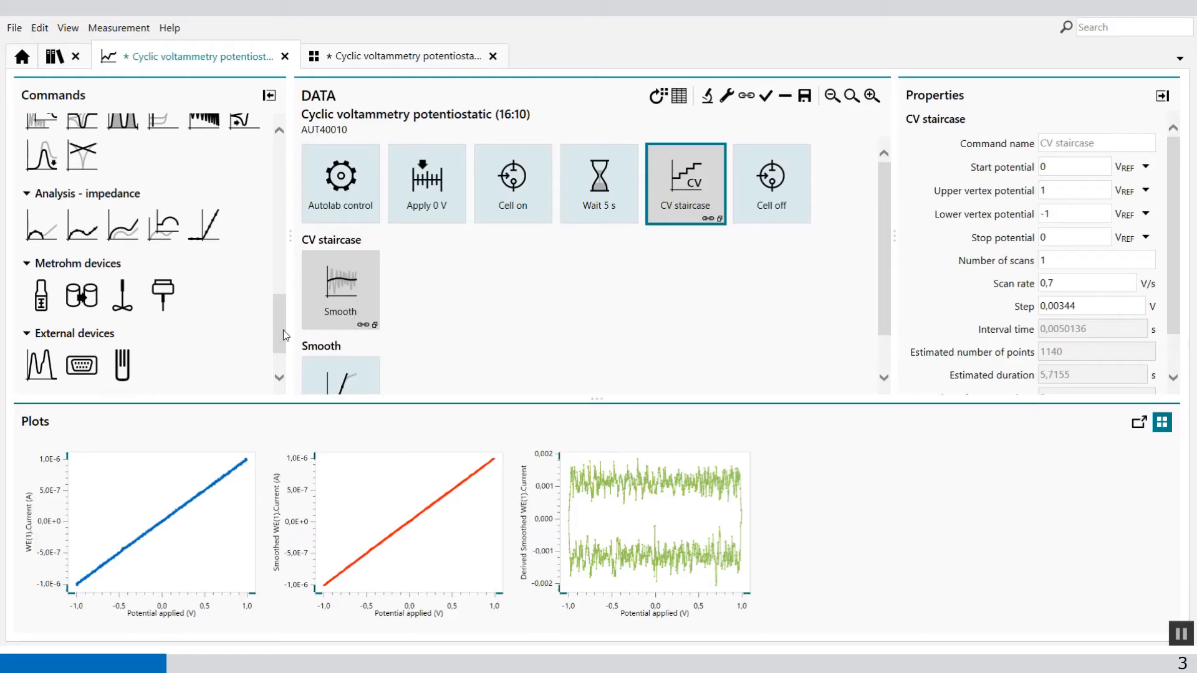
pyautogui.moveTo(281, 323); pyautogui.dragTo(275, 359)
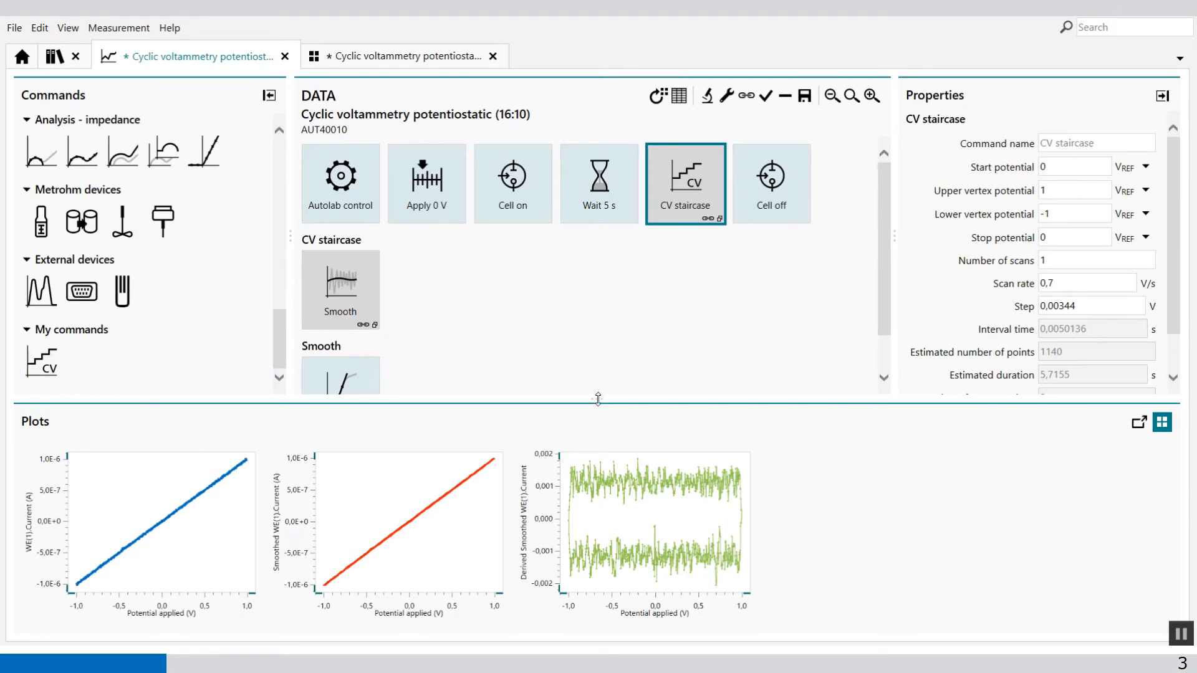
pyautogui.moveTo(596, 400); pyautogui.dragTo(591, 464)
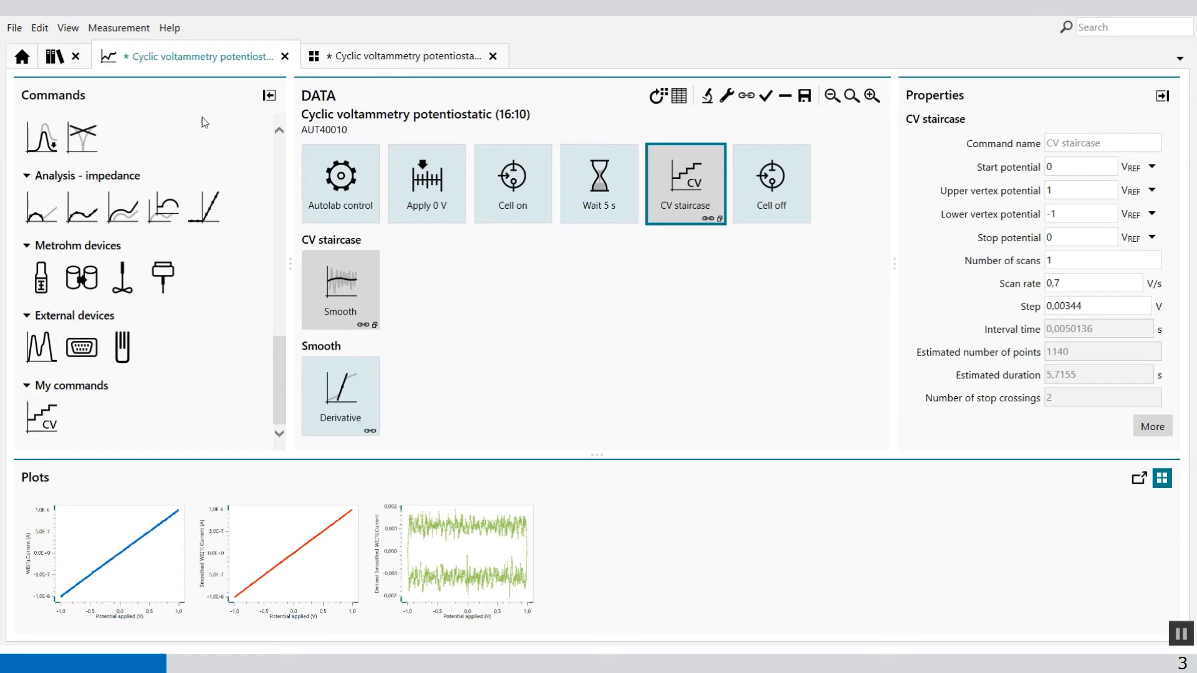
# Close the measured data and the cyclic voltammetry procedure without saving their changes.
pyautogui.click(281, 57)
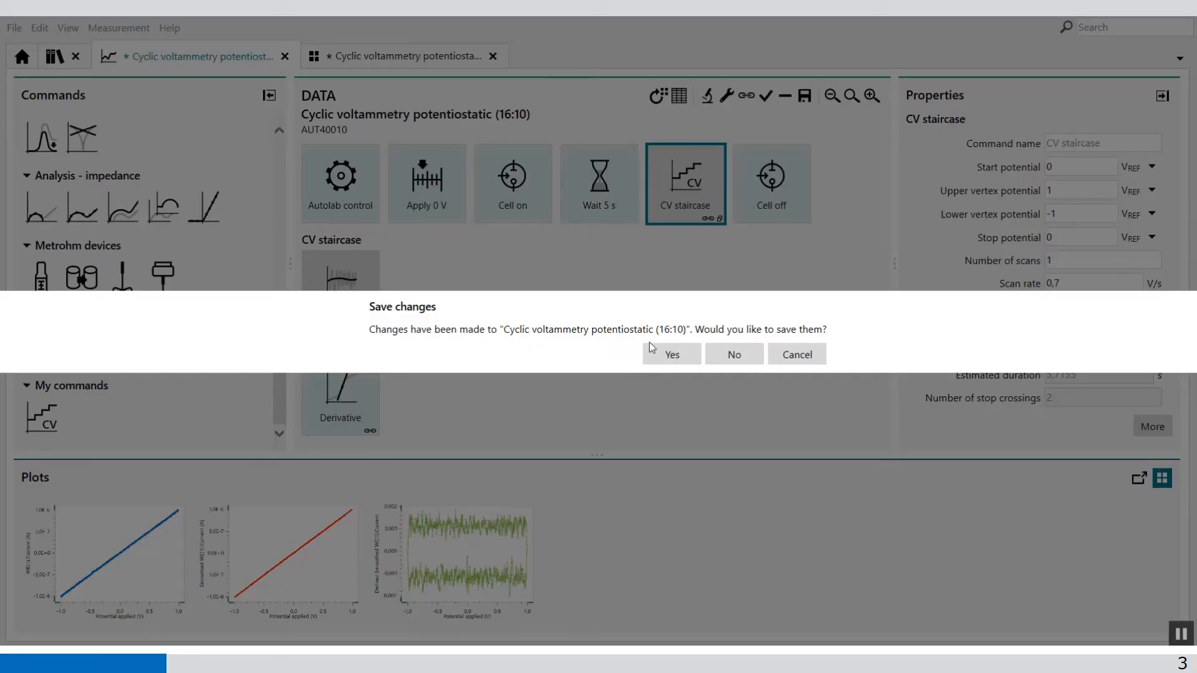
pyautogui.click(733, 349)
pyautogui.click(284, 57)
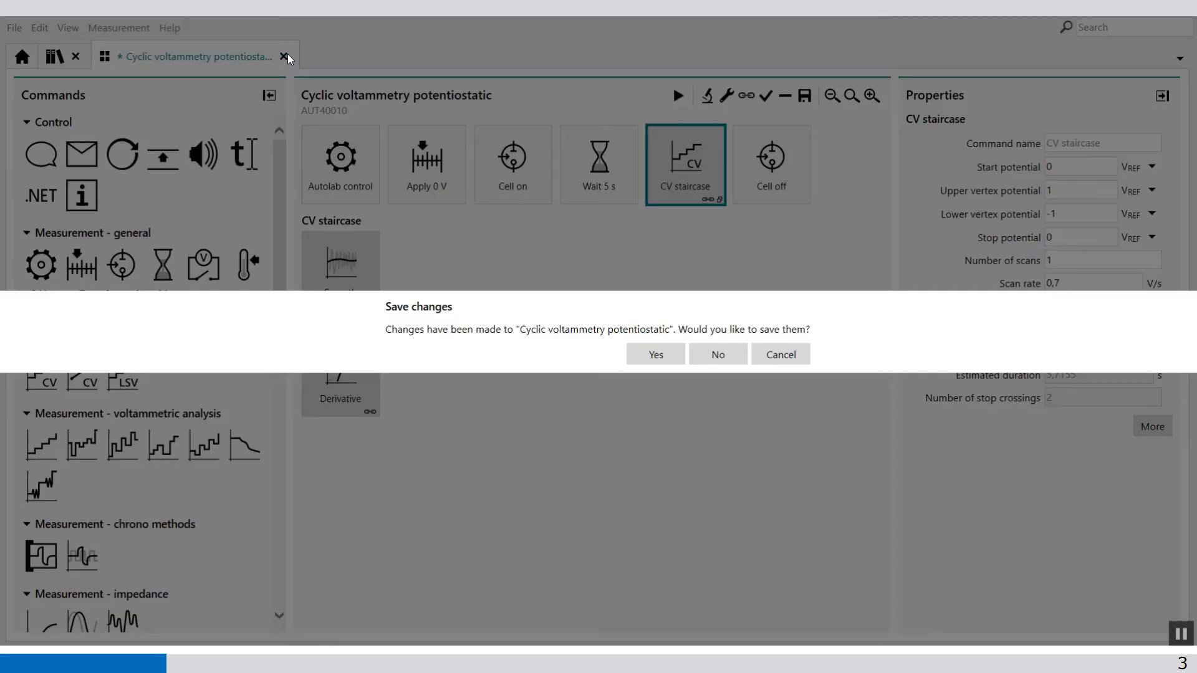
pyautogui.click(714, 348)
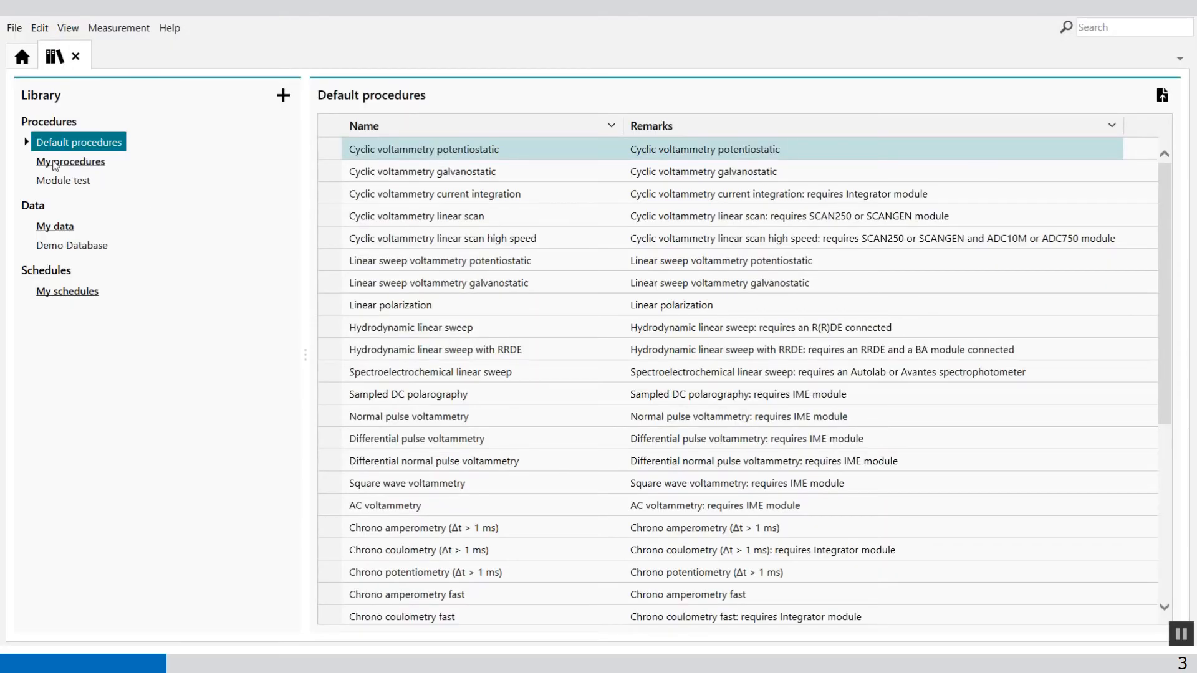
# Create a new procedure and delete the Play sound command from it.
pyautogui.click(22, 59)
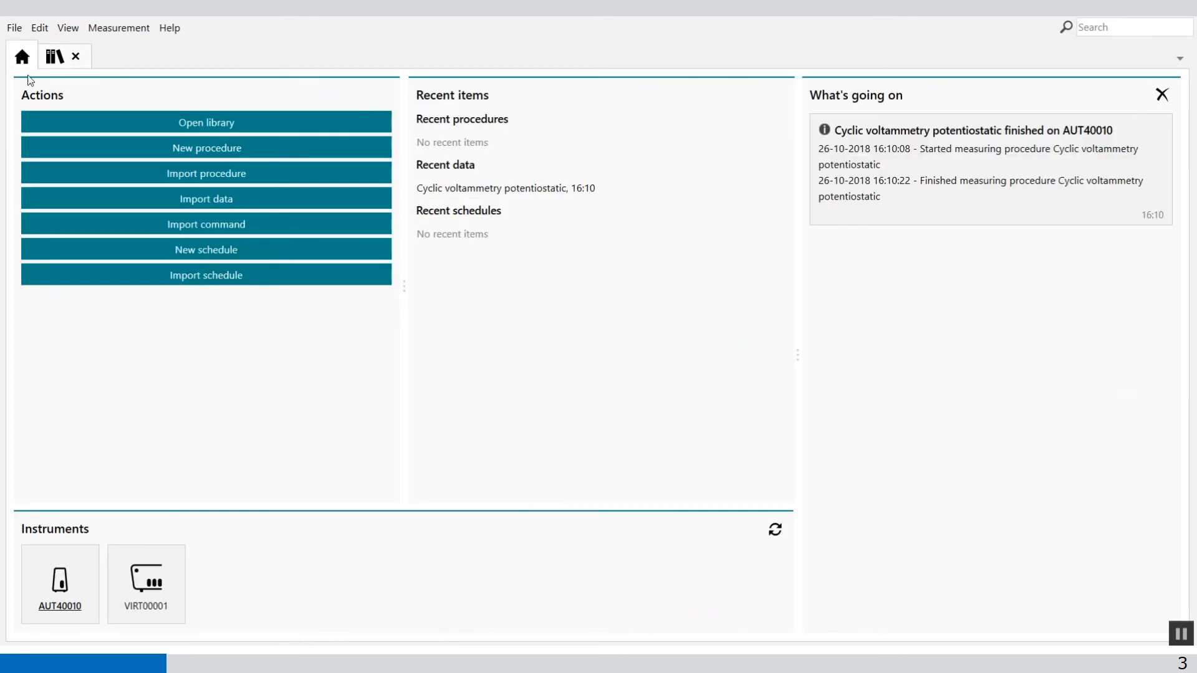
pyautogui.click(219, 143)
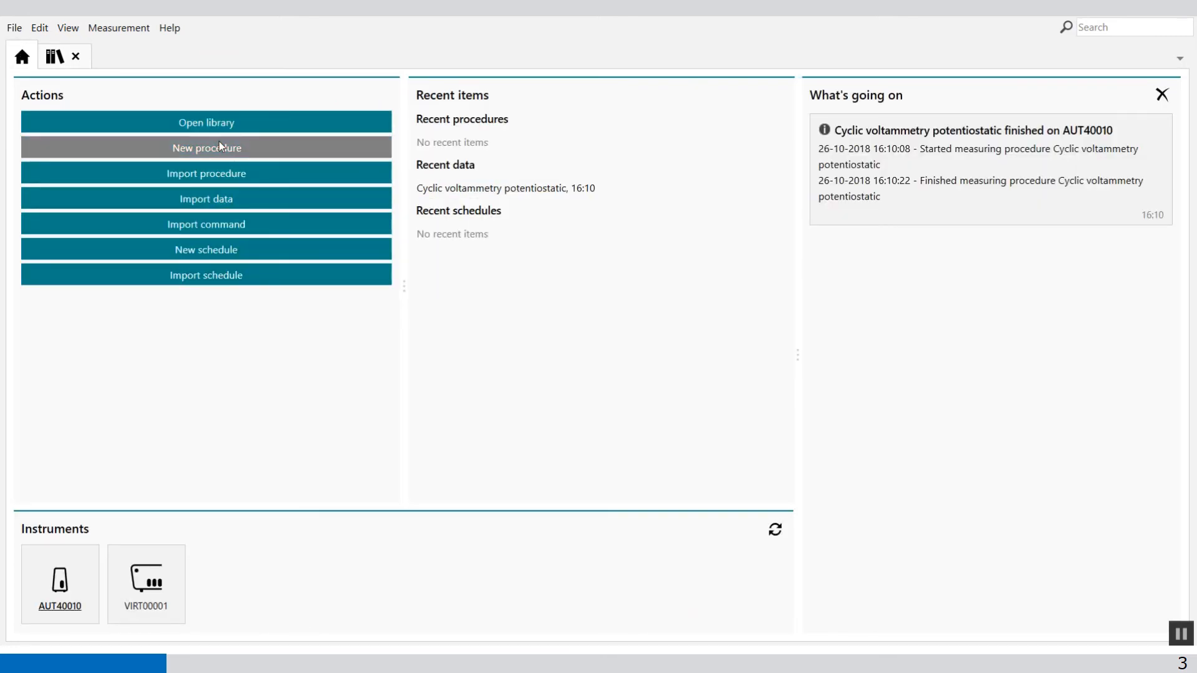
pyautogui.click(351, 184)
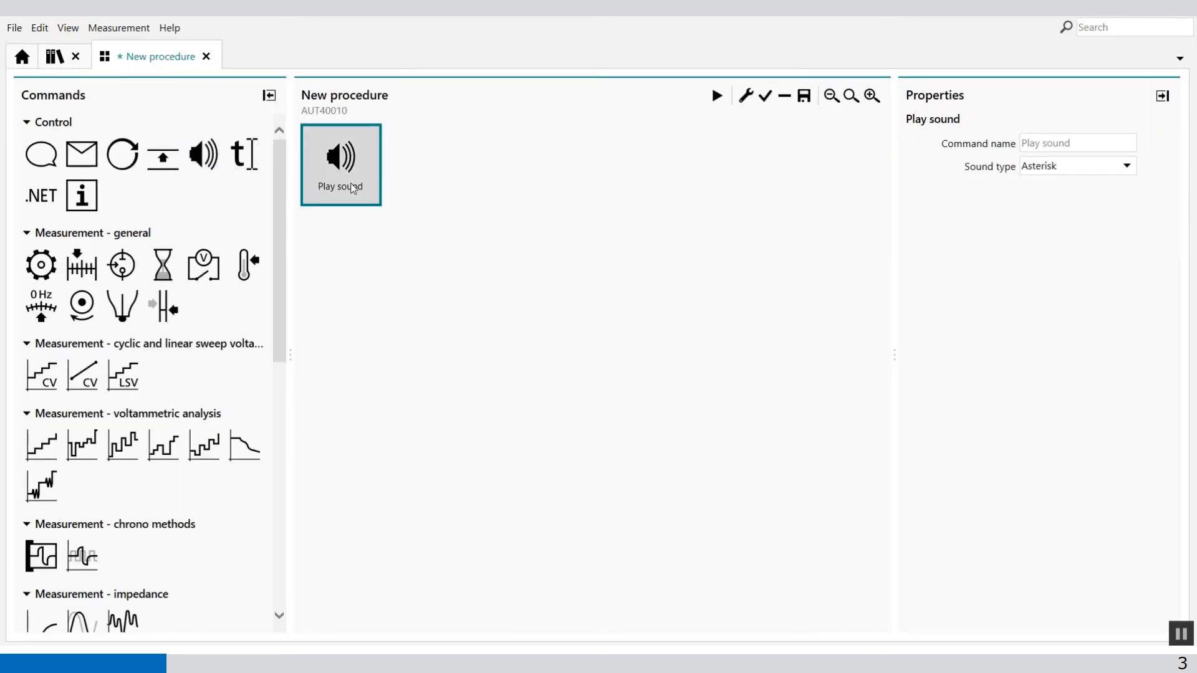
pyautogui.press('Delete')
# Add Autolab control, Apply 0 V and Cell off commands to the new procedure in that order.
pyautogui.doubleClick(38, 262)
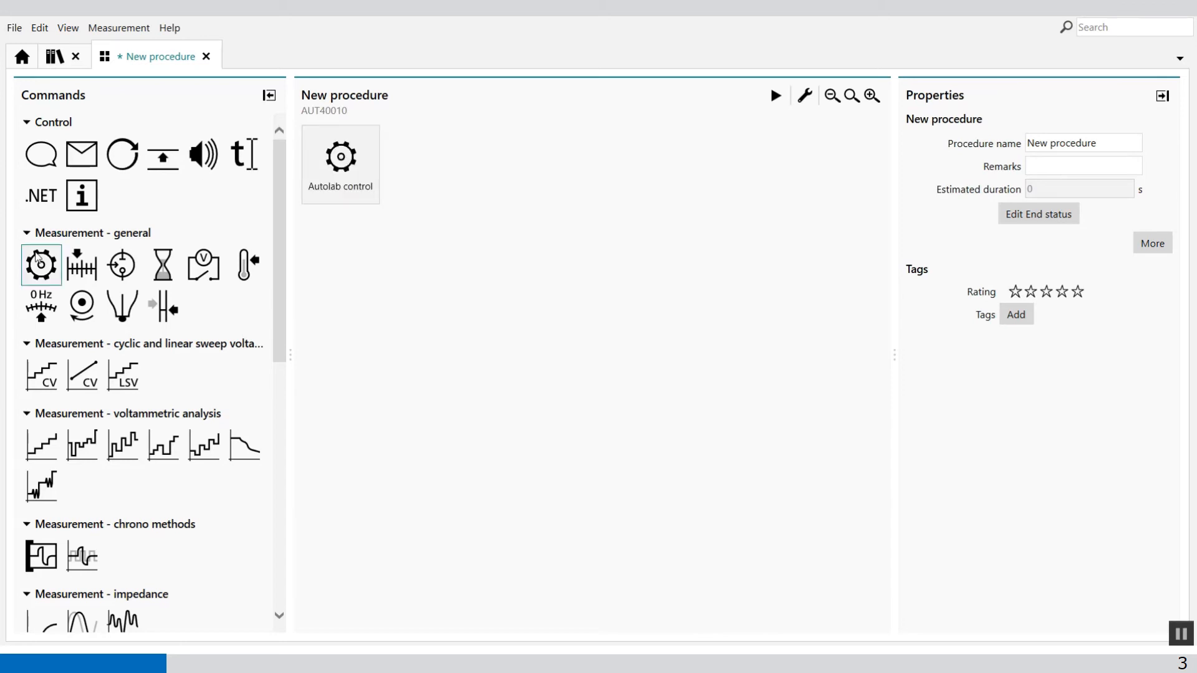
pyautogui.doubleClick(81, 265)
pyautogui.doubleClick(122, 265)
# Append the saved CV staircase from My commands to the procedure, followed by a second Cell off command.
pyautogui.scroll(-2, 118, 386)
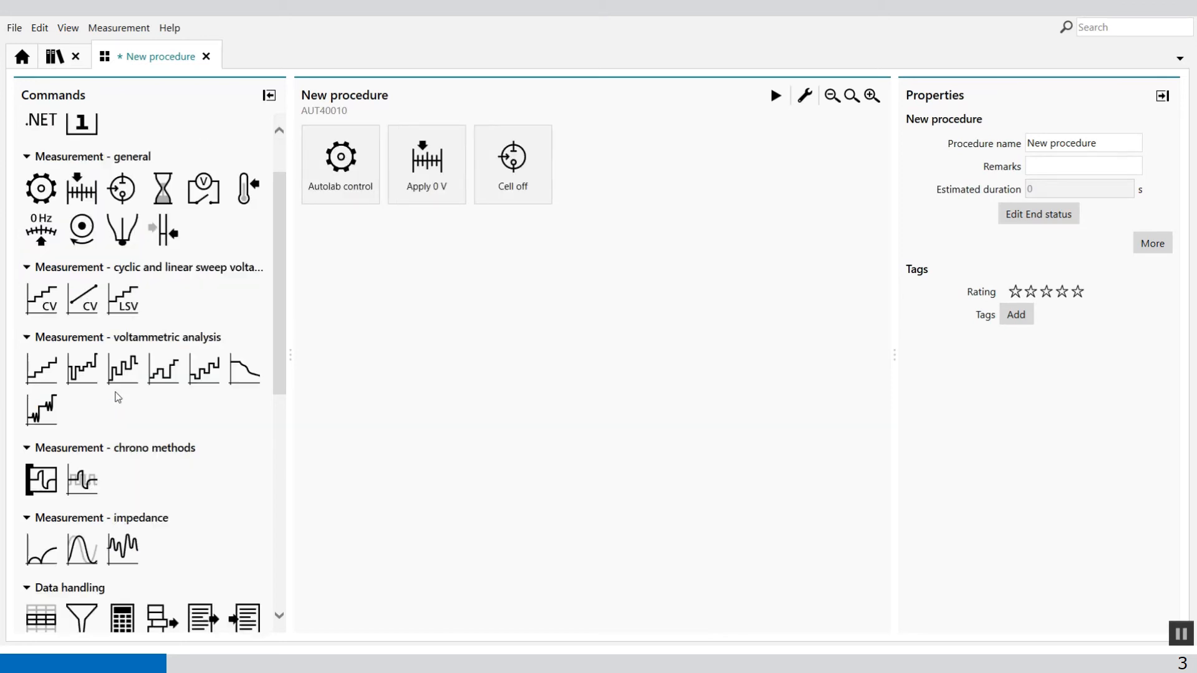
pyautogui.scroll(-6, 118, 397)
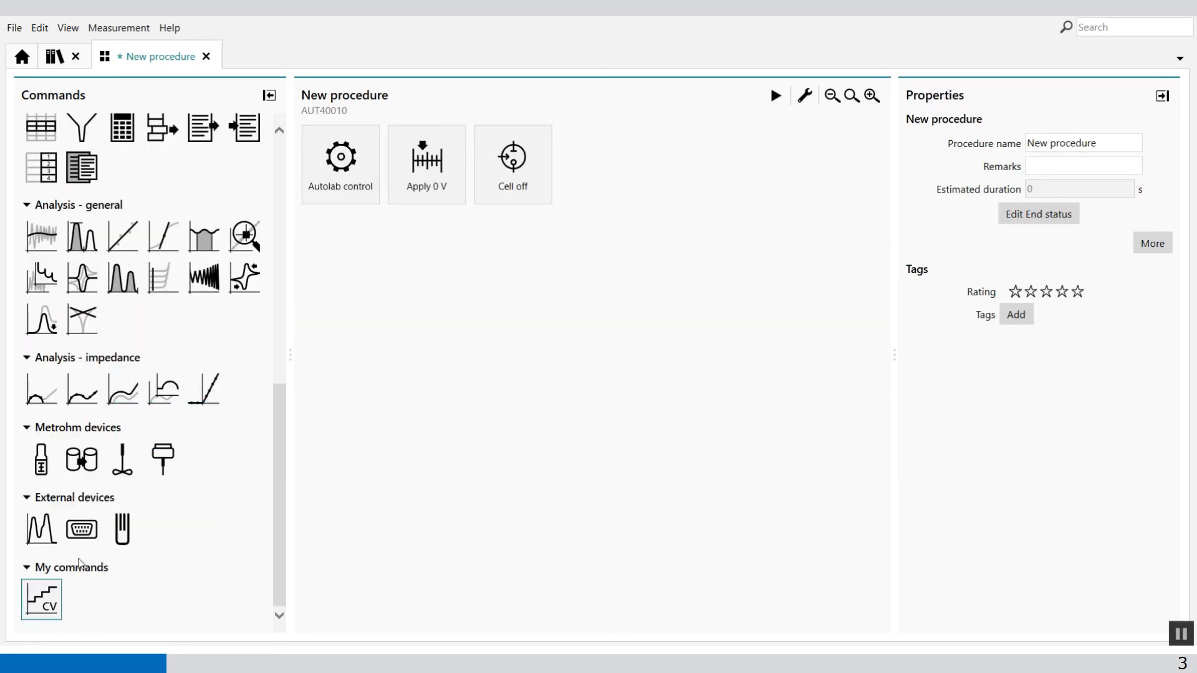
pyautogui.moveTo(42, 598); pyautogui.dragTo(599, 165)
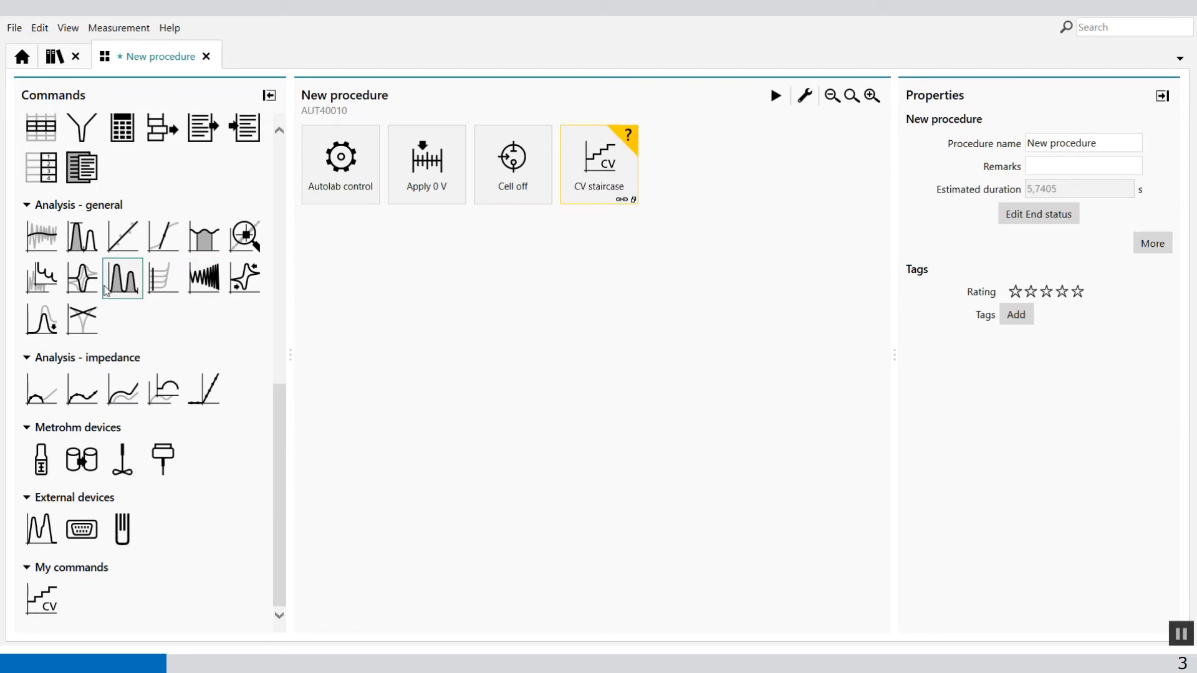
pyautogui.scroll(8, 164, 322)
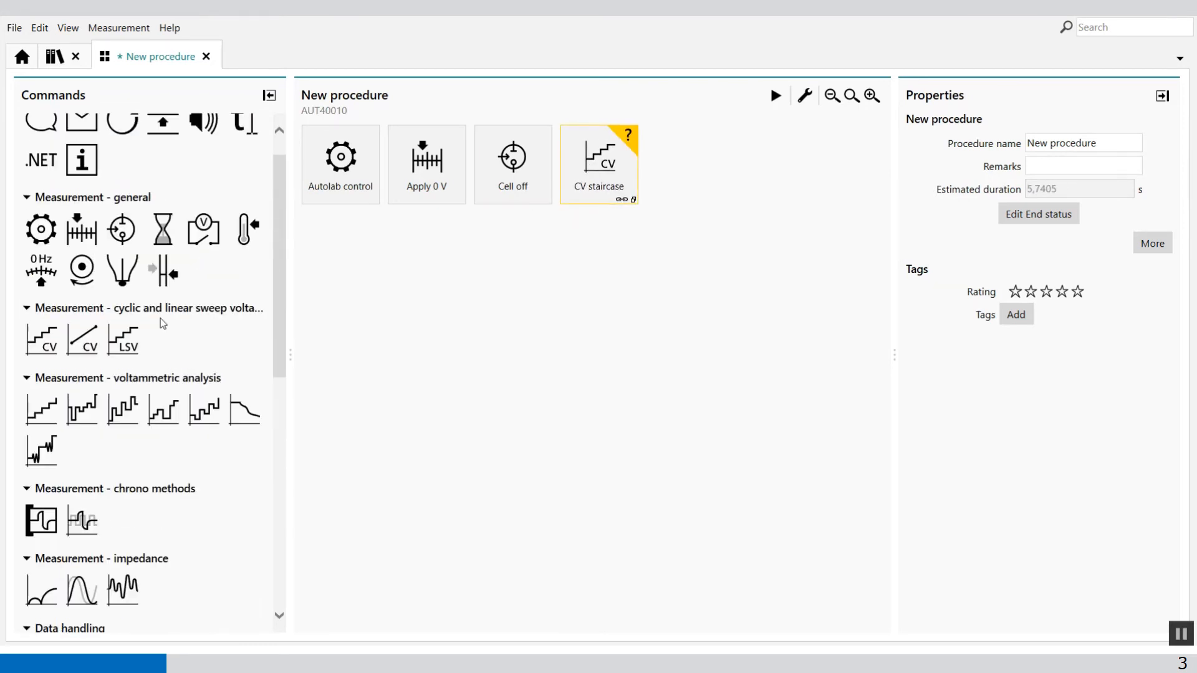
pyautogui.scroll(1, 164, 322)
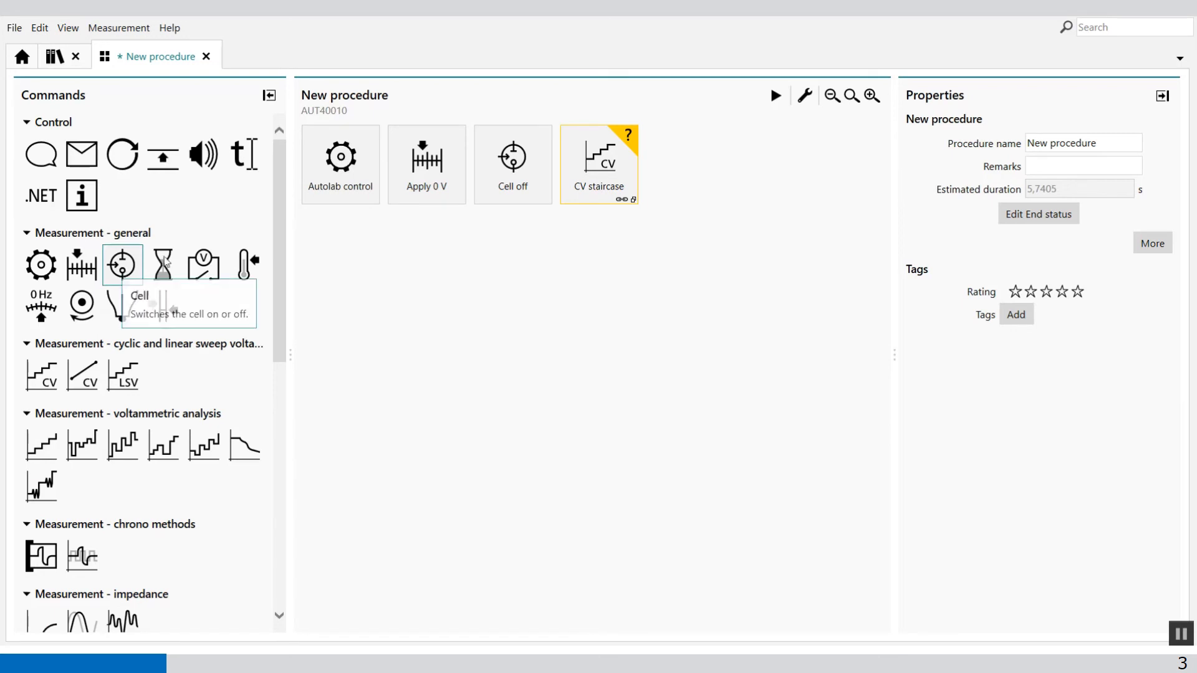
pyautogui.moveTo(166, 262); pyautogui.dragTo(686, 165)
# Inspect the Smooth and Derivative commands stacked under the inserted CV staircase and their properties.
pyautogui.click(585, 178)
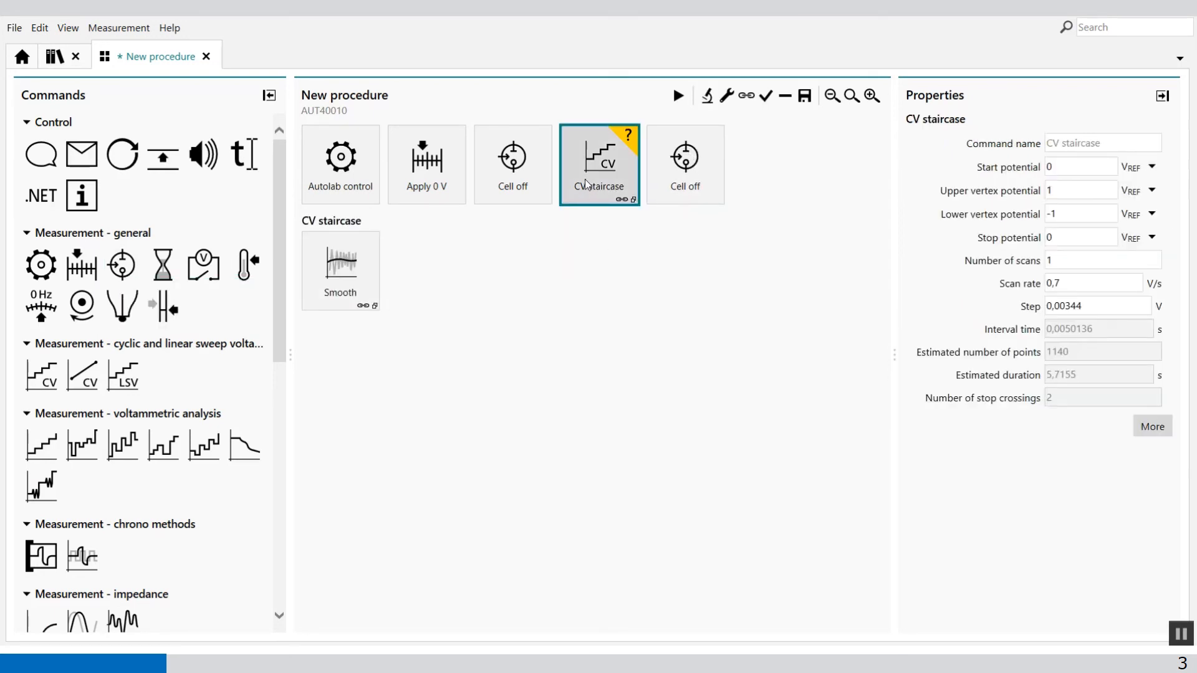
pyautogui.click(337, 317)
pyautogui.click(333, 294)
pyautogui.click(339, 383)
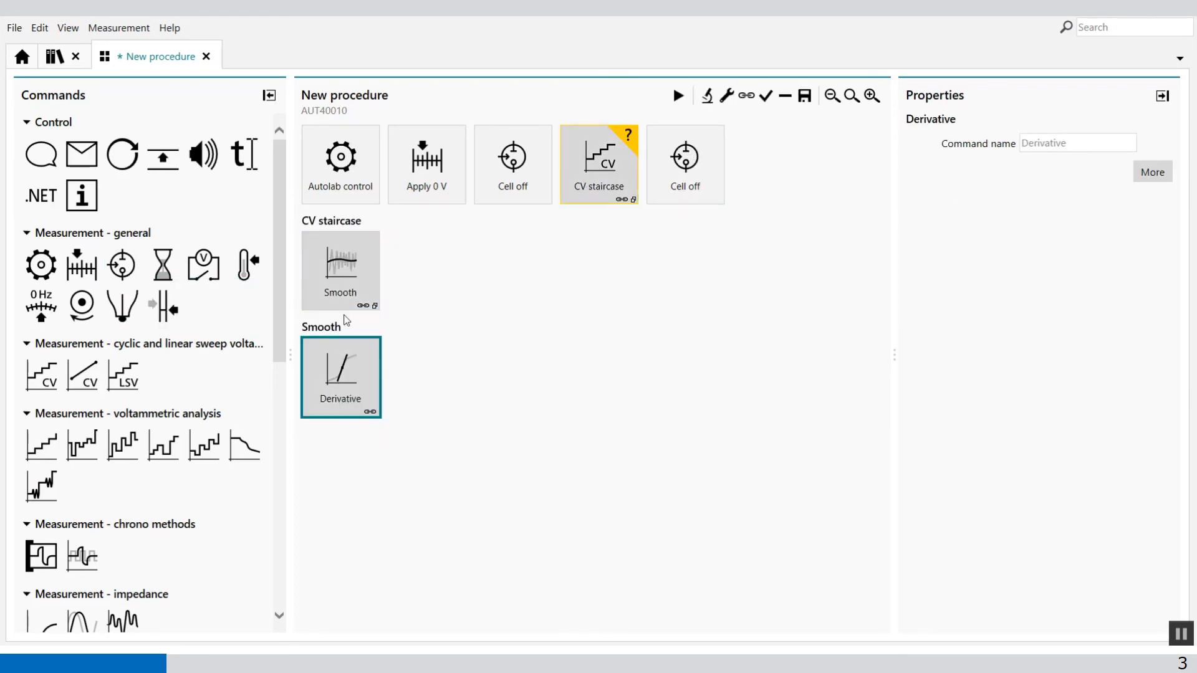
pyautogui.click(342, 293)
pyautogui.click(337, 381)
pyautogui.click(341, 298)
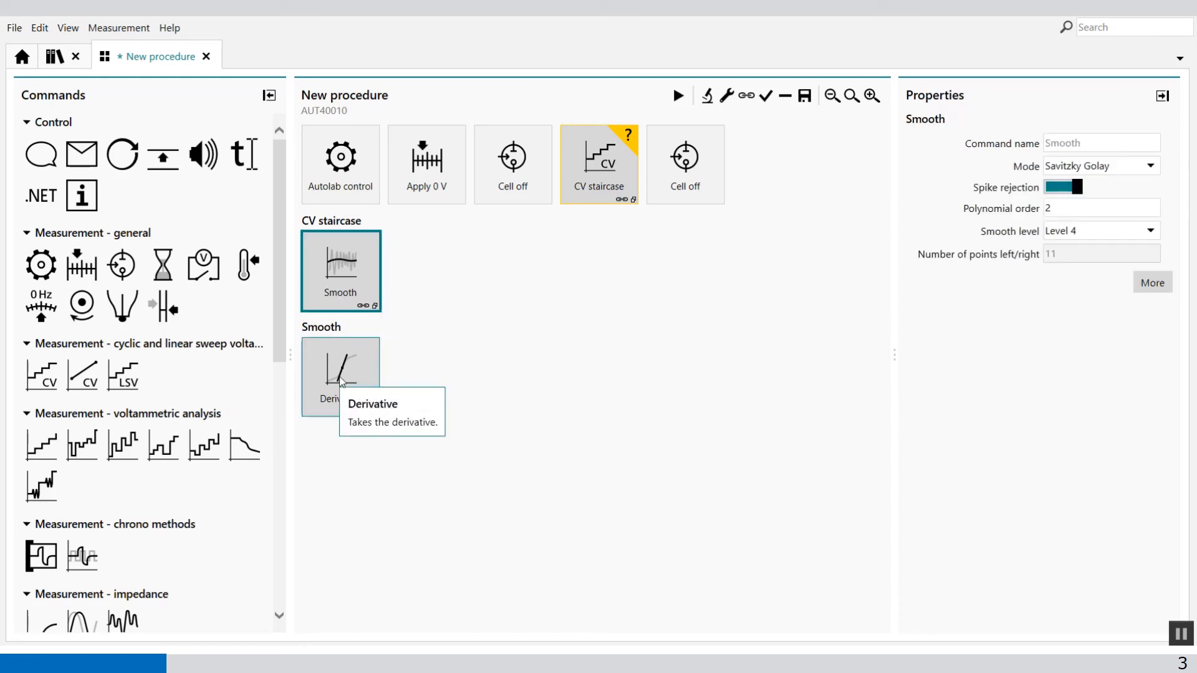